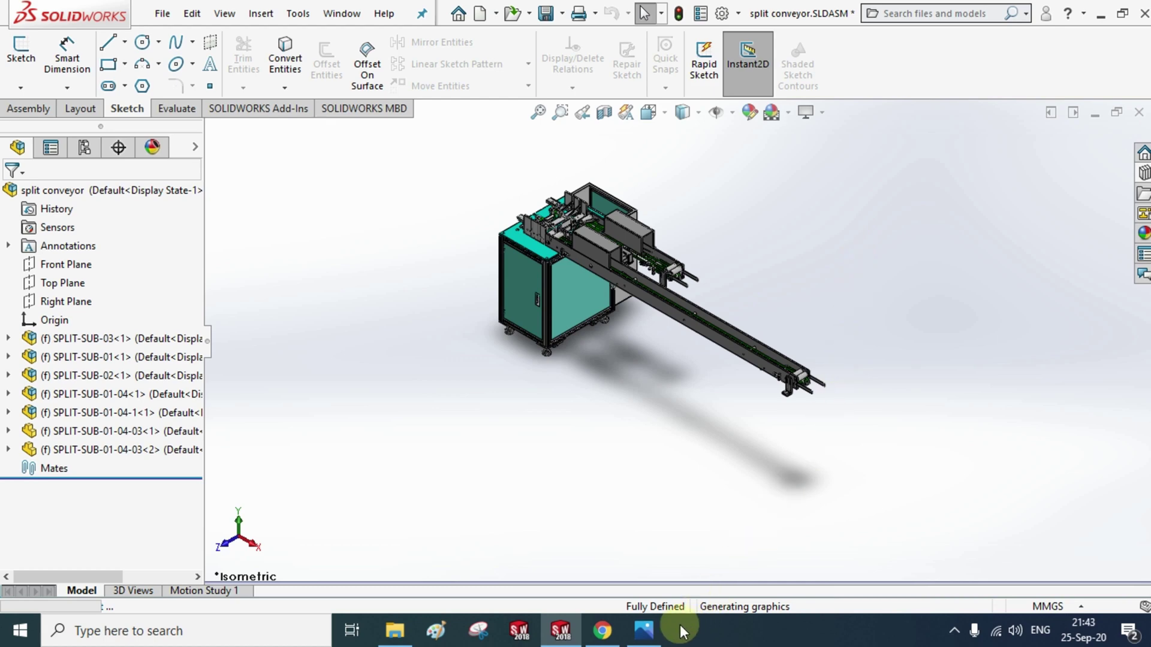
Bring up 1221.png and zoom in on the SOLIDWORKS 2016–2018 system requirements table
{"action": "left_click", "coordinate": [644, 629]}
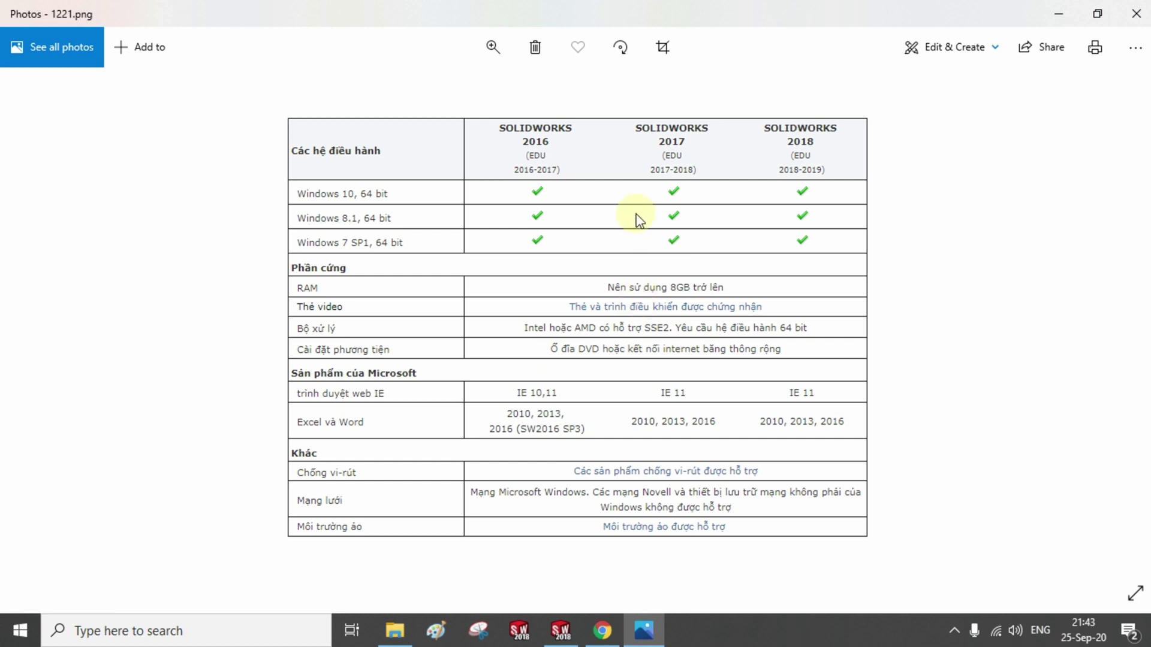
{"action": "scroll", "coordinate": [636, 221], "scroll_direction": "up", "scroll_amount": 2}
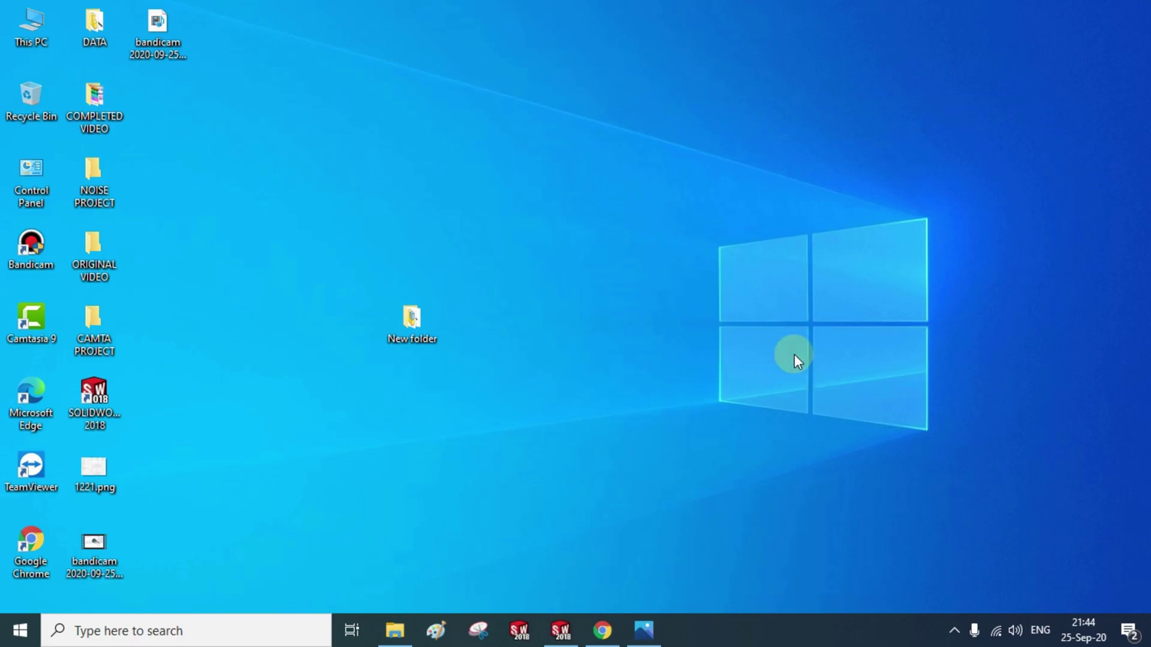
Select This PC, then bring up the desktop menu offering Display settings and Personalize
{"action": "left_click", "coordinate": [34, 42]}
{"action": "right_click", "coordinate": [638, 200]}
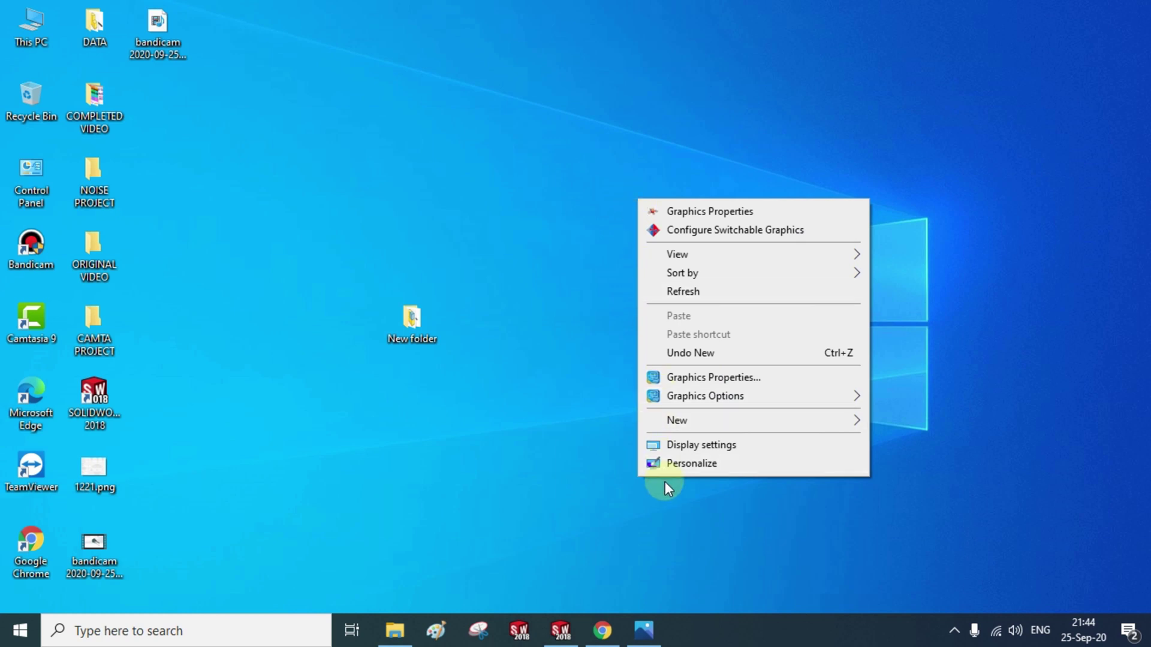
Go to the Personalization Themes page and scroll down to its related settings
{"action": "left_click", "coordinate": [715, 465]}
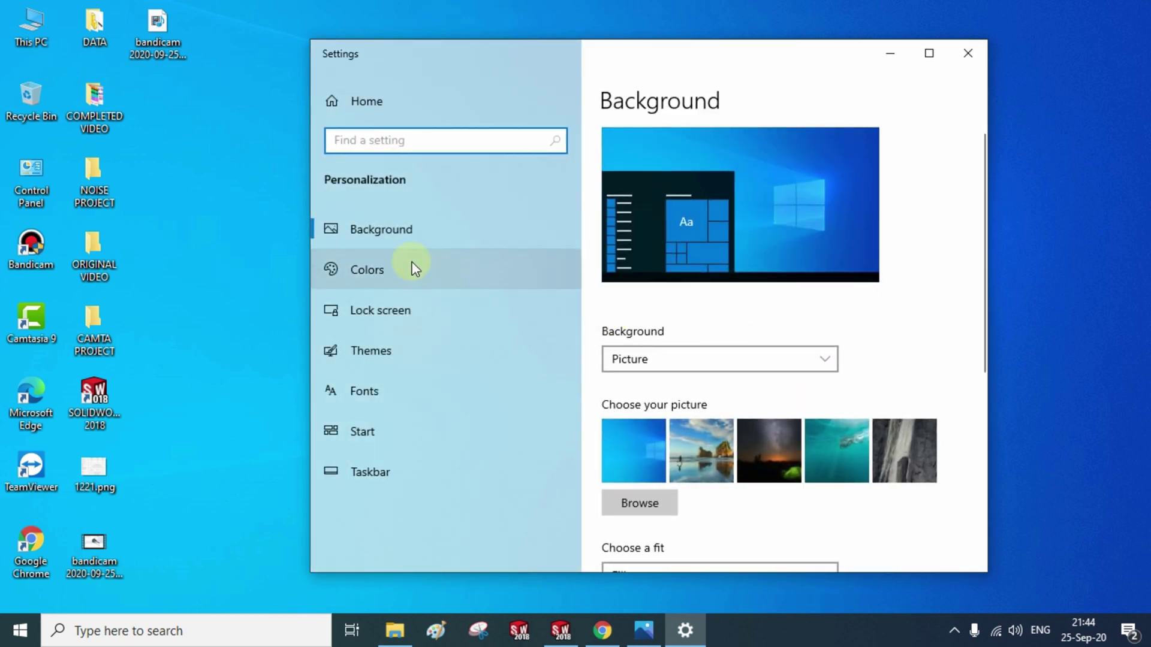
{"action": "left_click", "coordinate": [423, 352]}
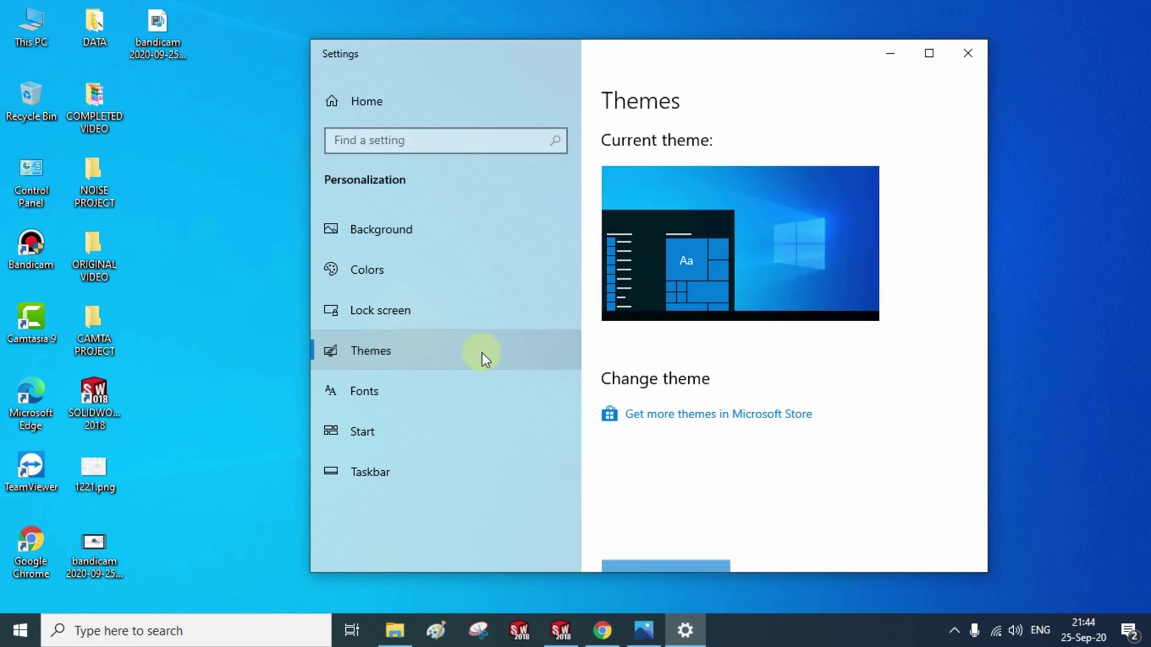
{"action": "scroll", "coordinate": [905, 364], "scroll_direction": "down", "scroll_amount": 4}
{"action": "scroll", "coordinate": [926, 363], "scroll_direction": "down", "scroll_amount": 3}
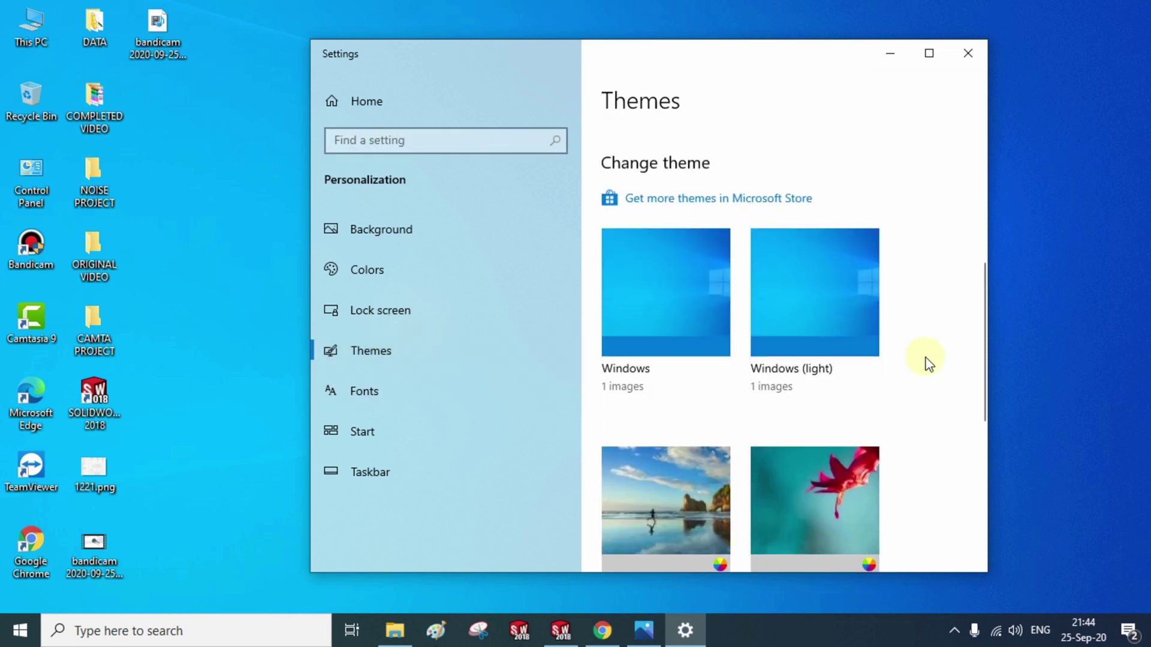
{"action": "scroll", "coordinate": [927, 362], "scroll_direction": "down", "scroll_amount": 3}
{"action": "scroll", "coordinate": [928, 363], "scroll_direction": "down", "scroll_amount": 2}
{"action": "scroll", "coordinate": [928, 363], "scroll_direction": "down", "scroll_amount": 2}
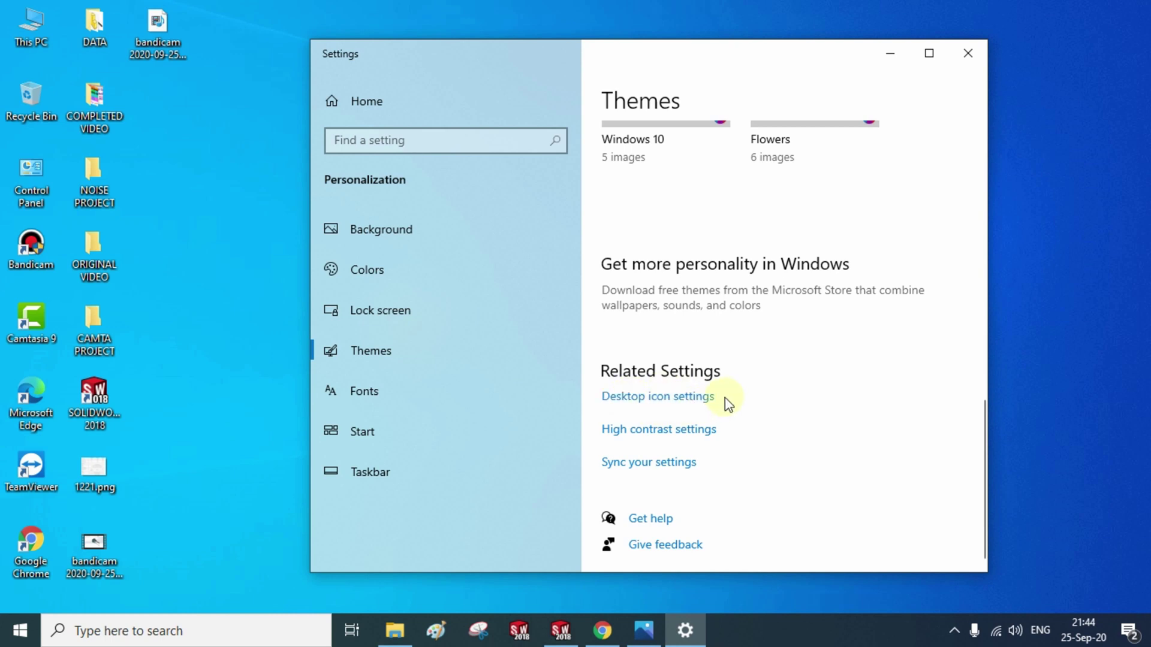
Tick Computer in Desktop Icon Settings, then apply and confirm with OK
{"action": "left_click", "coordinate": [682, 400]}
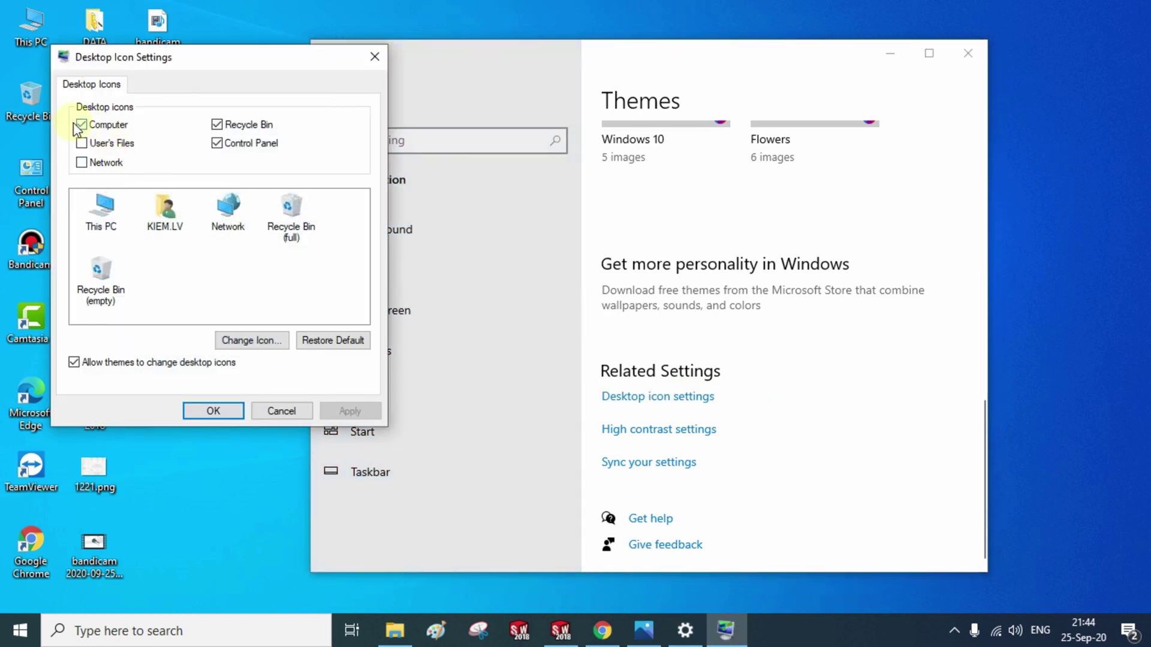
{"action": "left_click", "coordinate": [81, 125]}
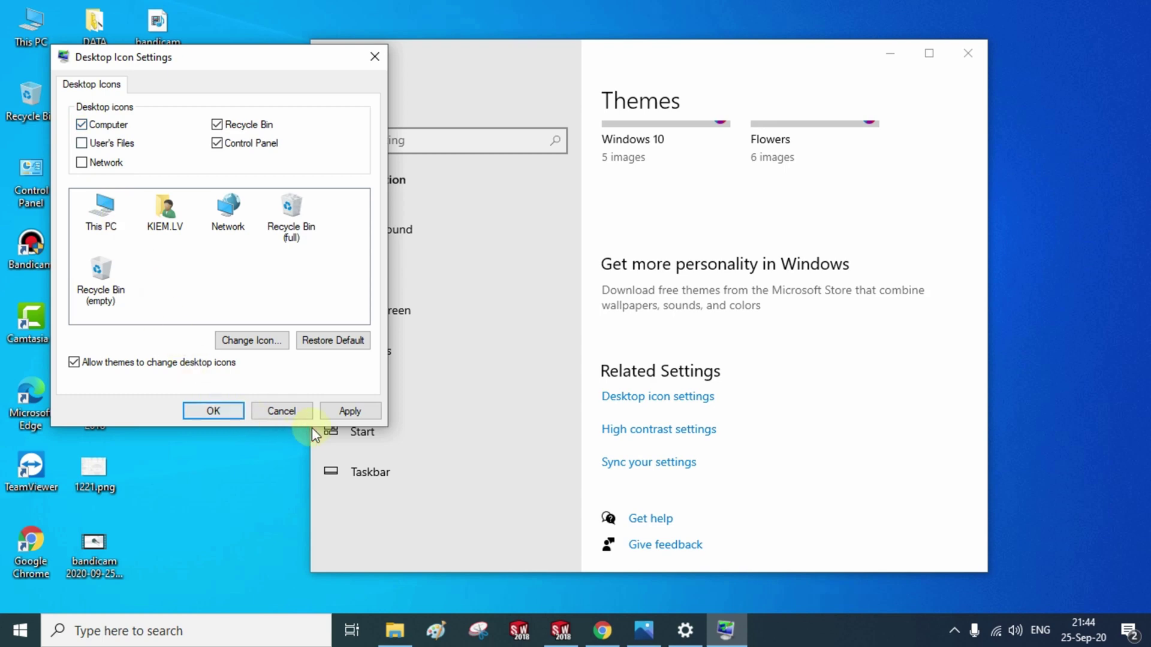
{"action": "left_click", "coordinate": [350, 412]}
{"action": "left_click", "coordinate": [213, 411]}
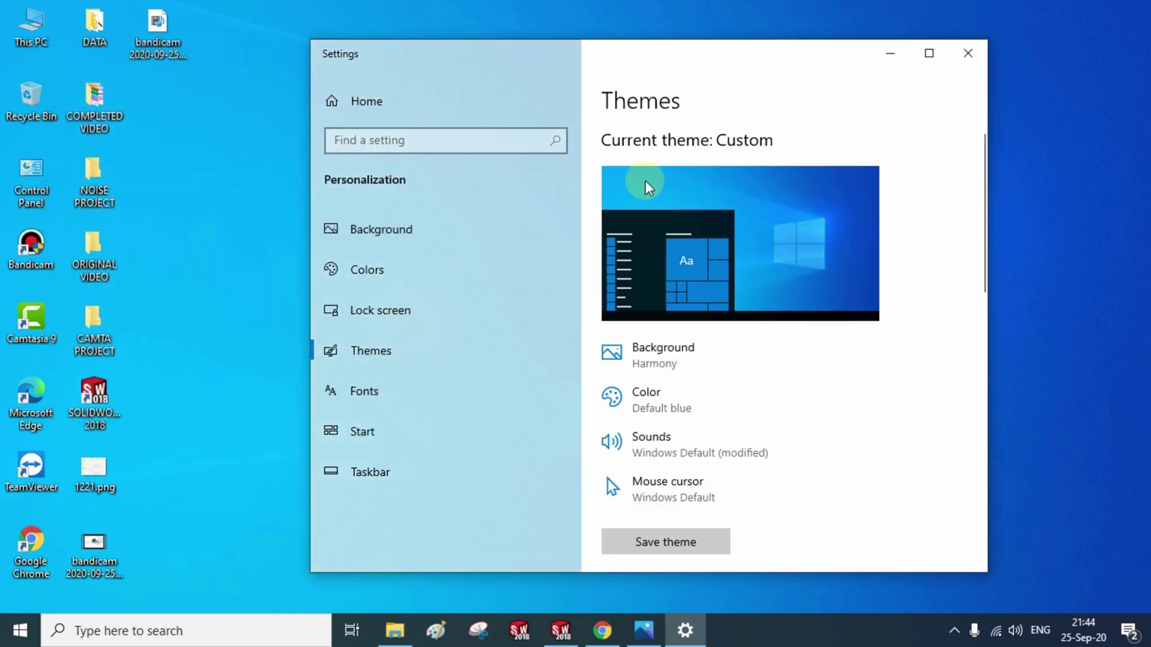
{"action": "left_click", "coordinate": [968, 53]}
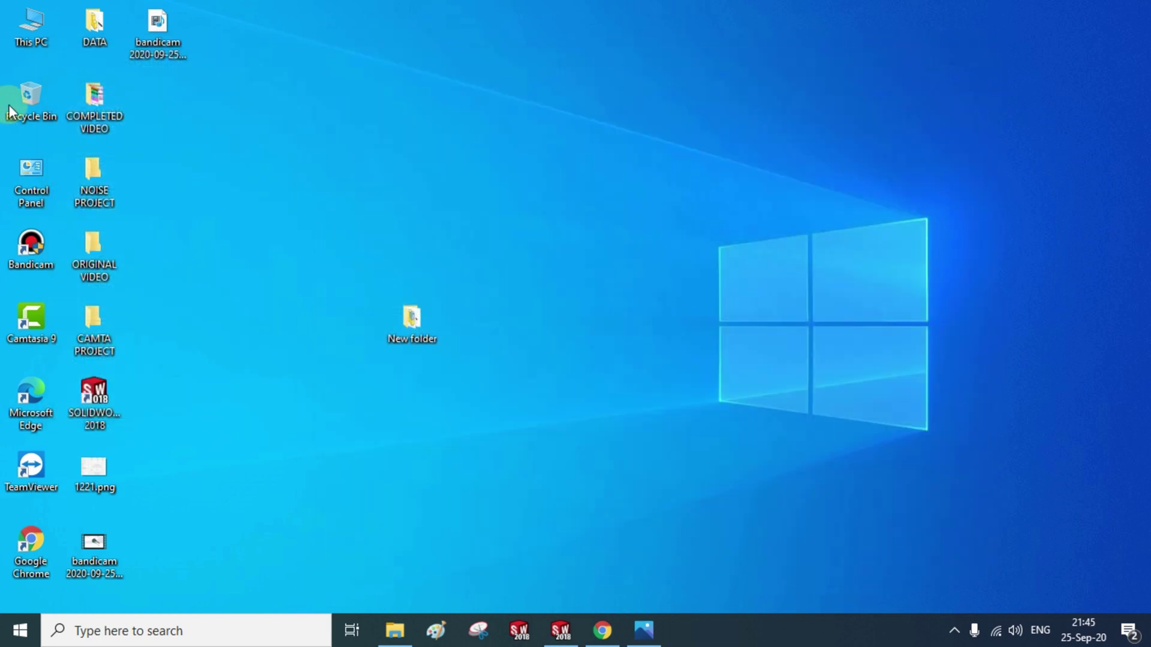
{"action": "right_click", "coordinate": [559, 110]}
{"action": "left_click", "coordinate": [603, 203]}
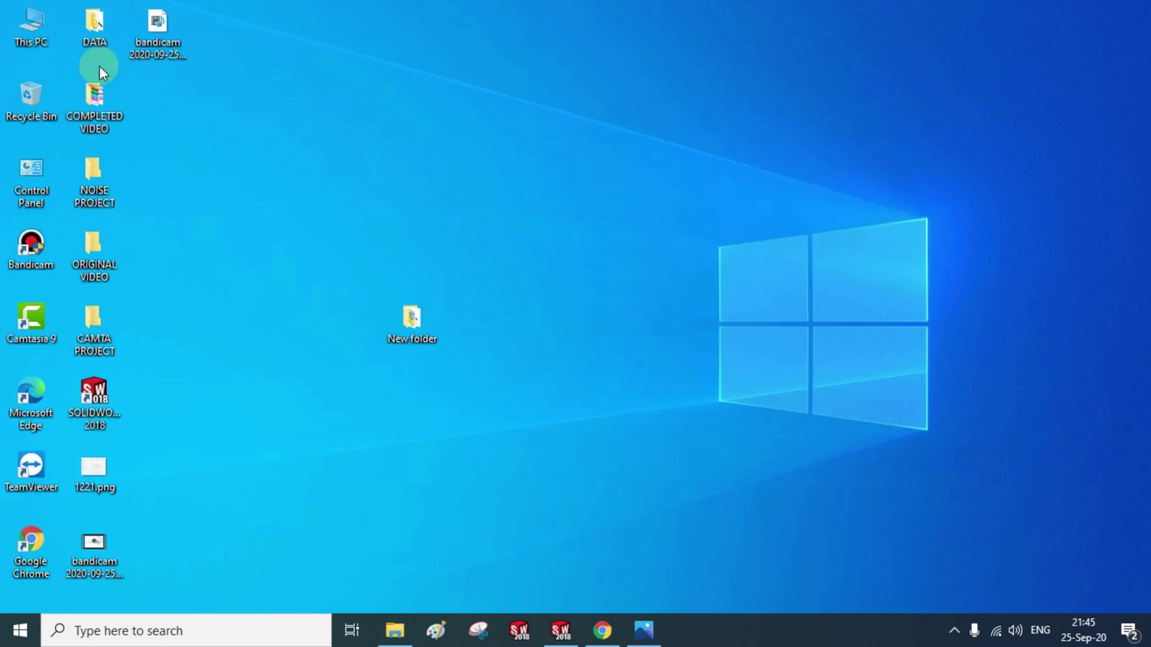
{"action": "right_click", "coordinate": [24, 38]}
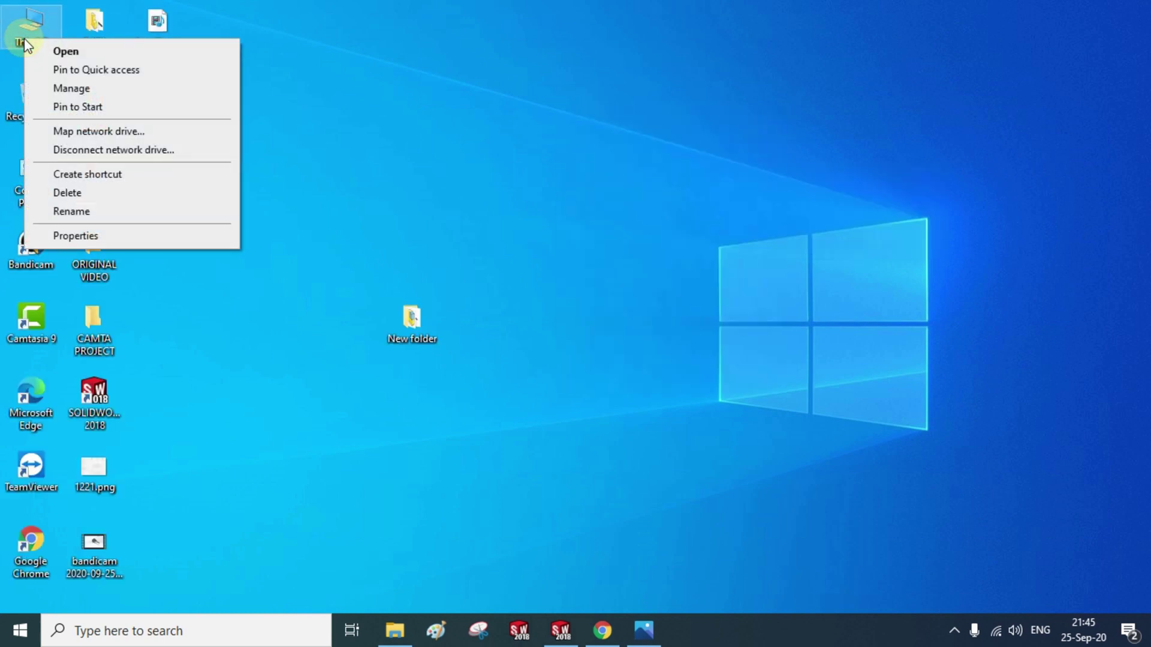
{"action": "left_click", "coordinate": [78, 236]}
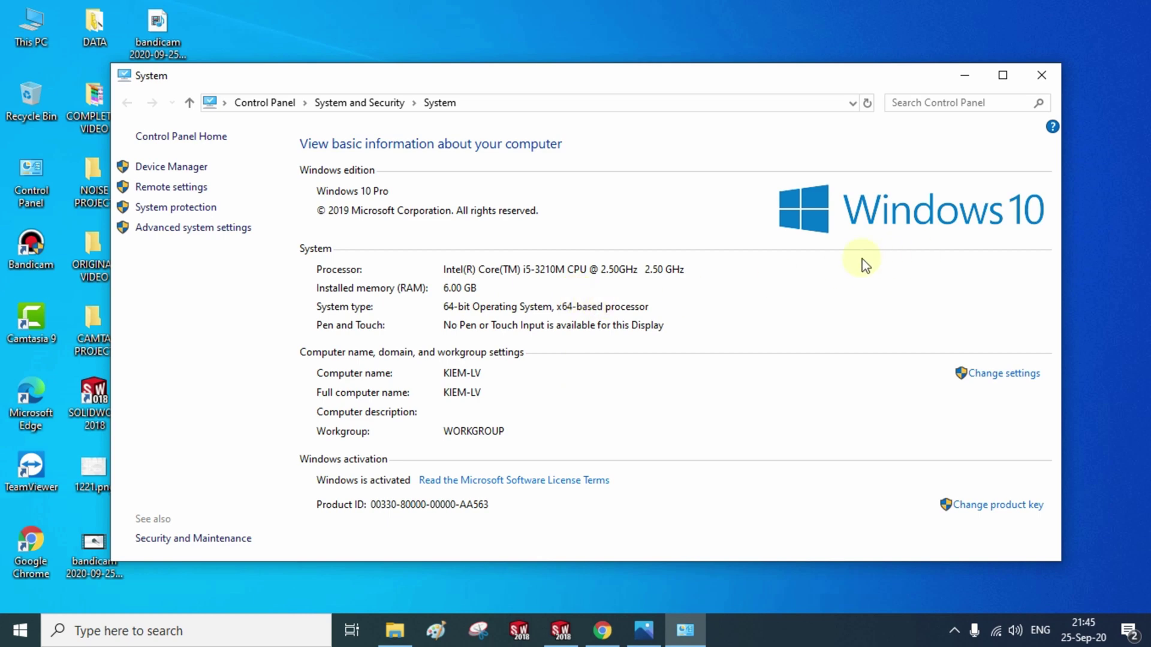
{"action": "left_click", "coordinate": [1039, 76]}
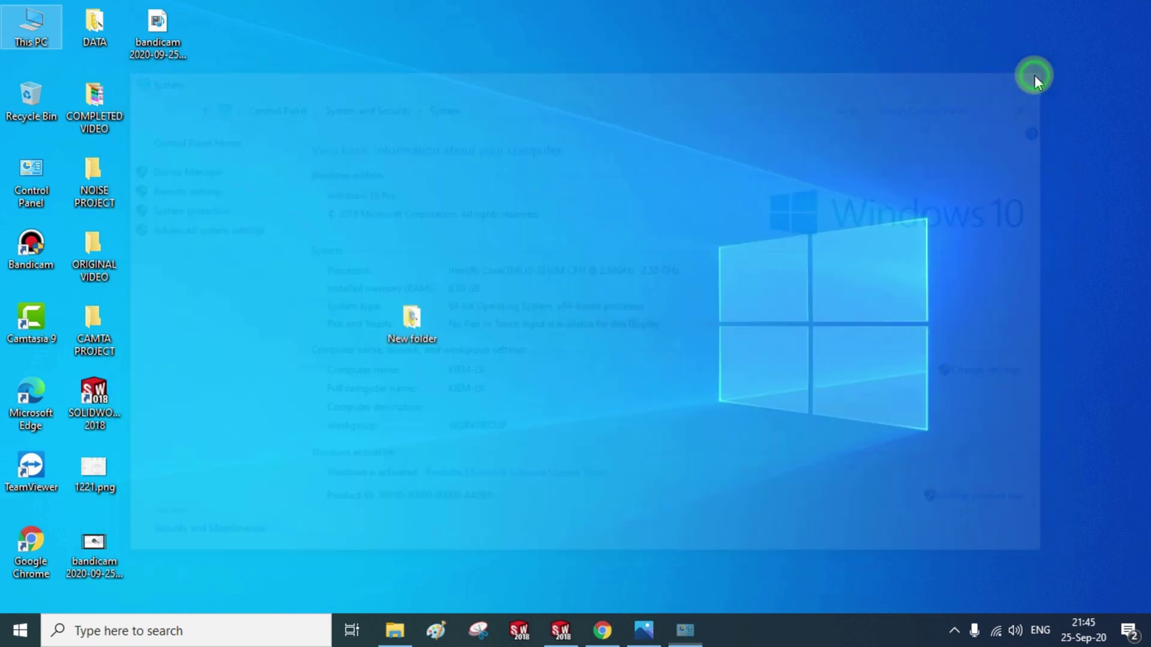
{"action": "right_click", "coordinate": [742, 206]}
{"action": "left_click", "coordinate": [786, 303]}
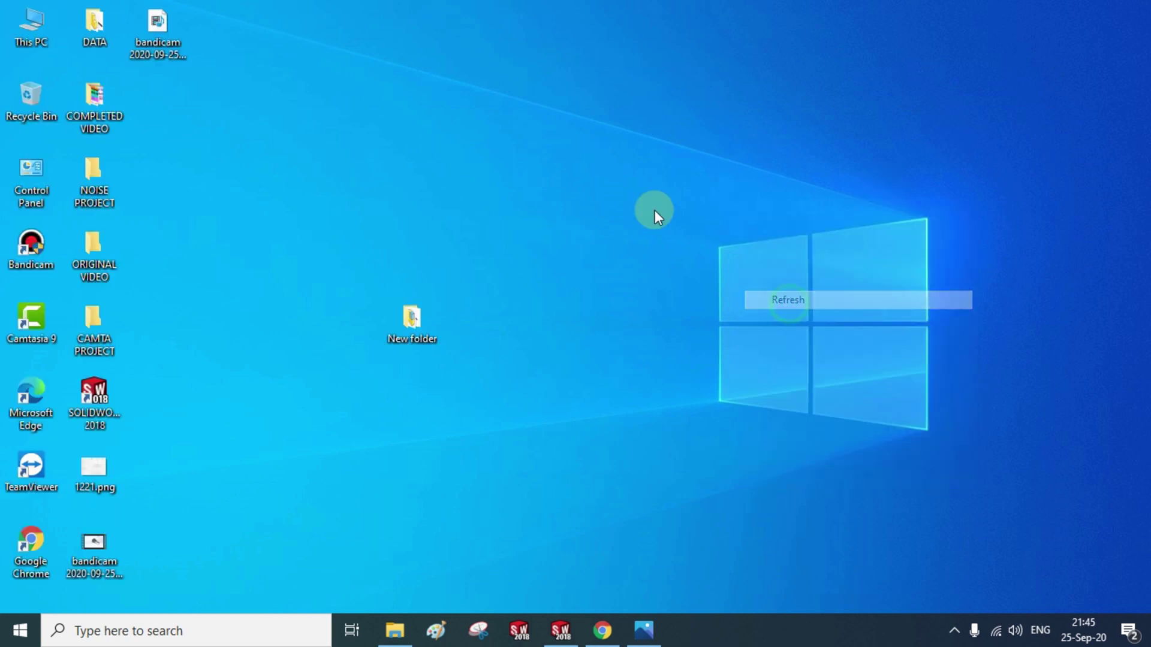
{"action": "right_click", "coordinate": [642, 195]}
{"action": "left_click", "coordinate": [699, 289]}
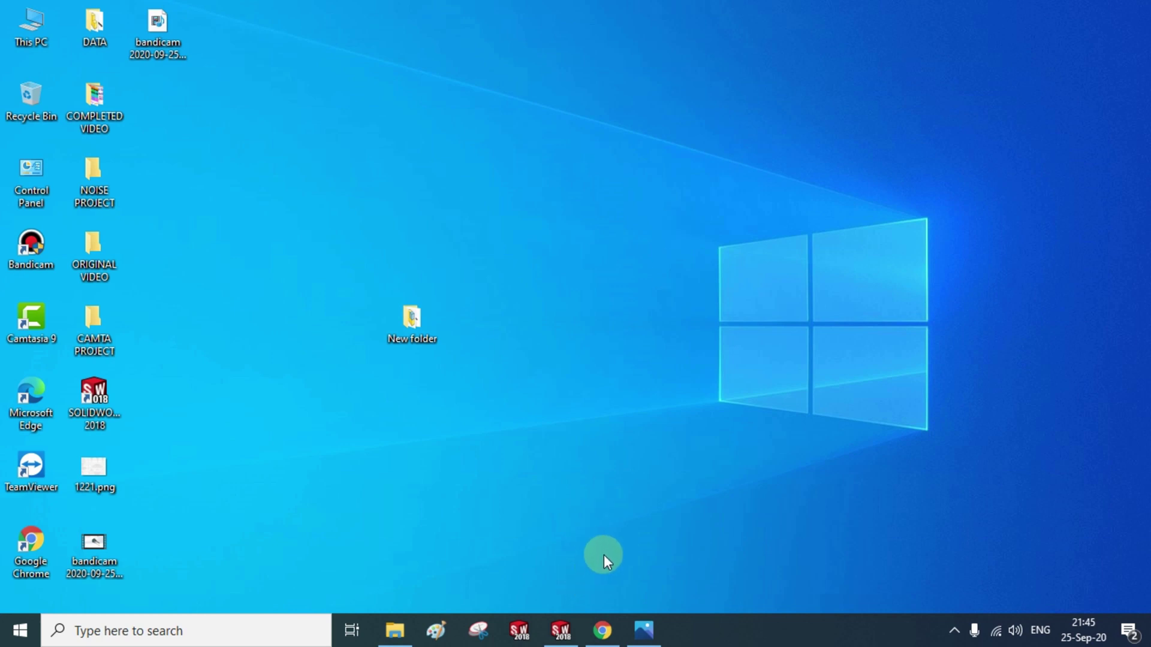
{"action": "left_click", "coordinate": [560, 629]}
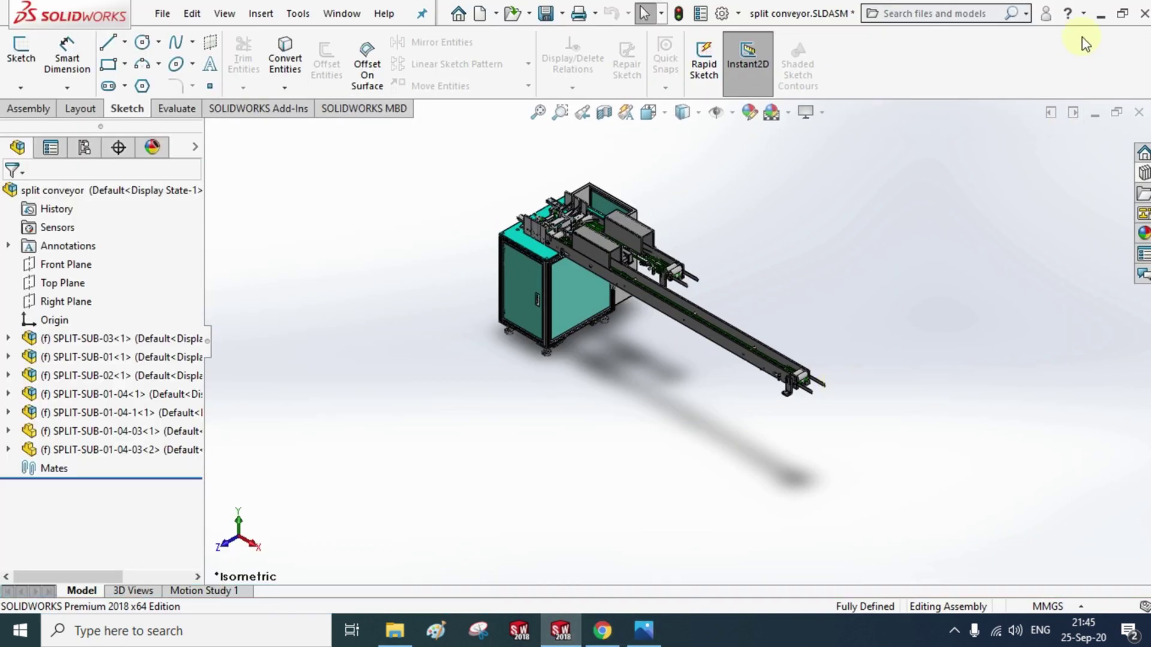
{"action": "left_click", "coordinate": [1100, 21]}
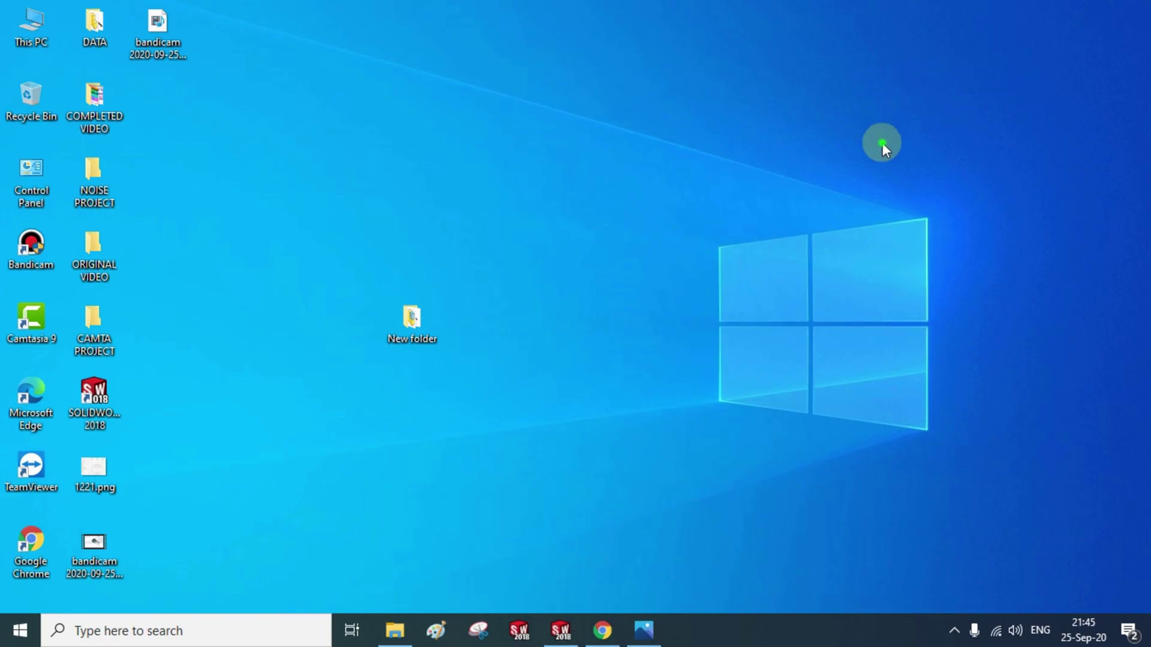
{"action": "right_click", "coordinate": [741, 211]}
{"action": "left_click", "coordinate": [776, 304]}
{"action": "right_click", "coordinate": [693, 226]}
{"action": "left_click", "coordinate": [704, 316]}
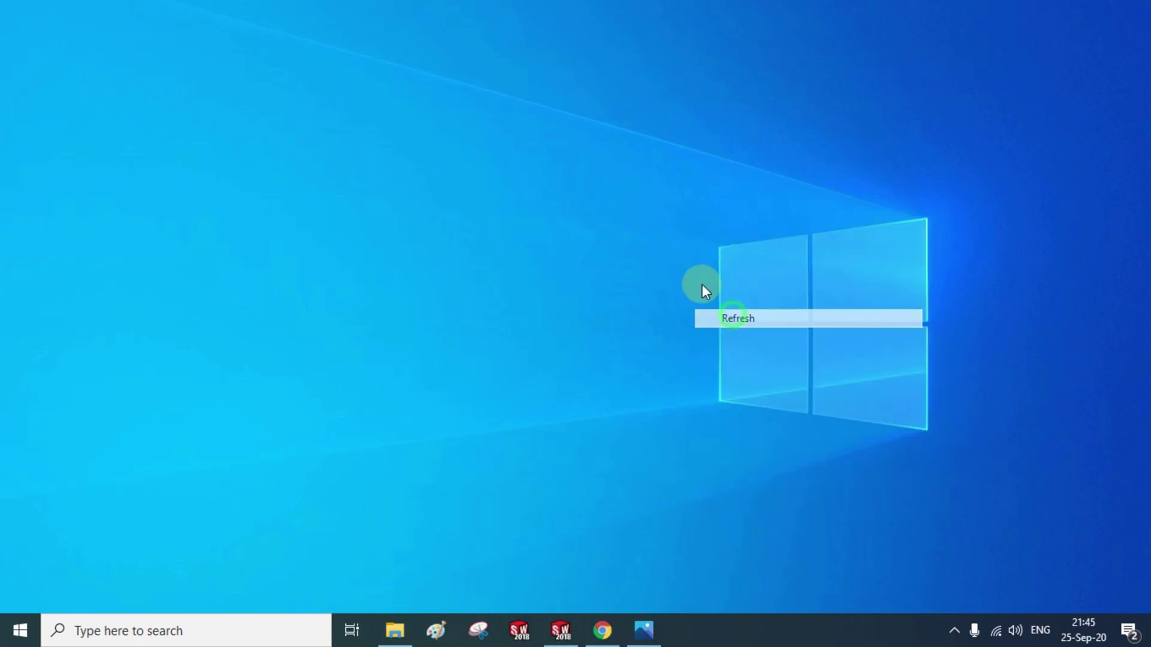
{"action": "right_click", "coordinate": [642, 231]}
{"action": "left_click", "coordinate": [708, 322]}
{"action": "right_click", "coordinate": [597, 239]}
{"action": "left_click", "coordinate": [663, 326]}
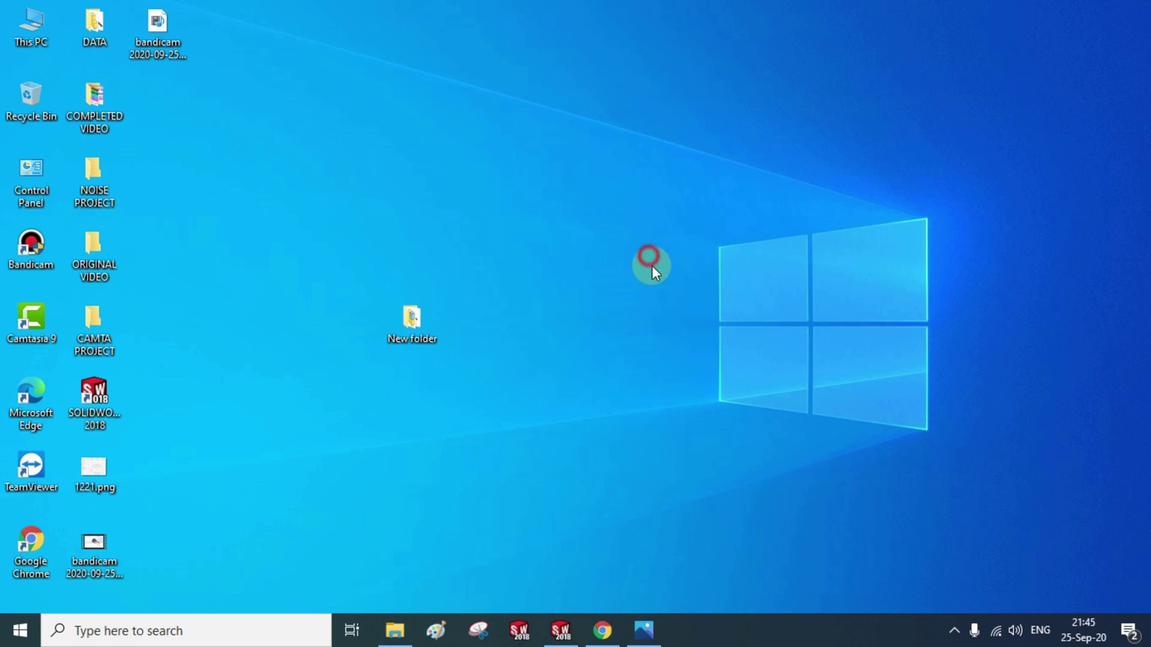
{"action": "right_click", "coordinate": [652, 256]}
{"action": "left_click", "coordinate": [665, 349]}
{"action": "right_click", "coordinate": [653, 252]}
{"action": "left_click", "coordinate": [691, 348]}
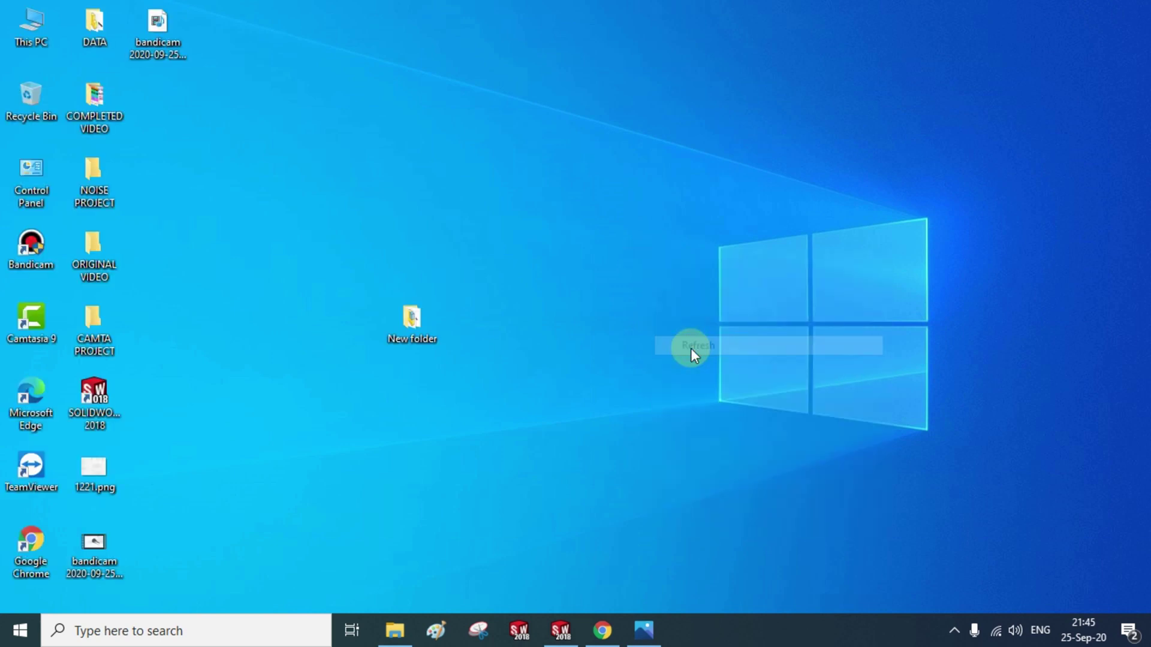
{"action": "right_click", "coordinate": [665, 262]}
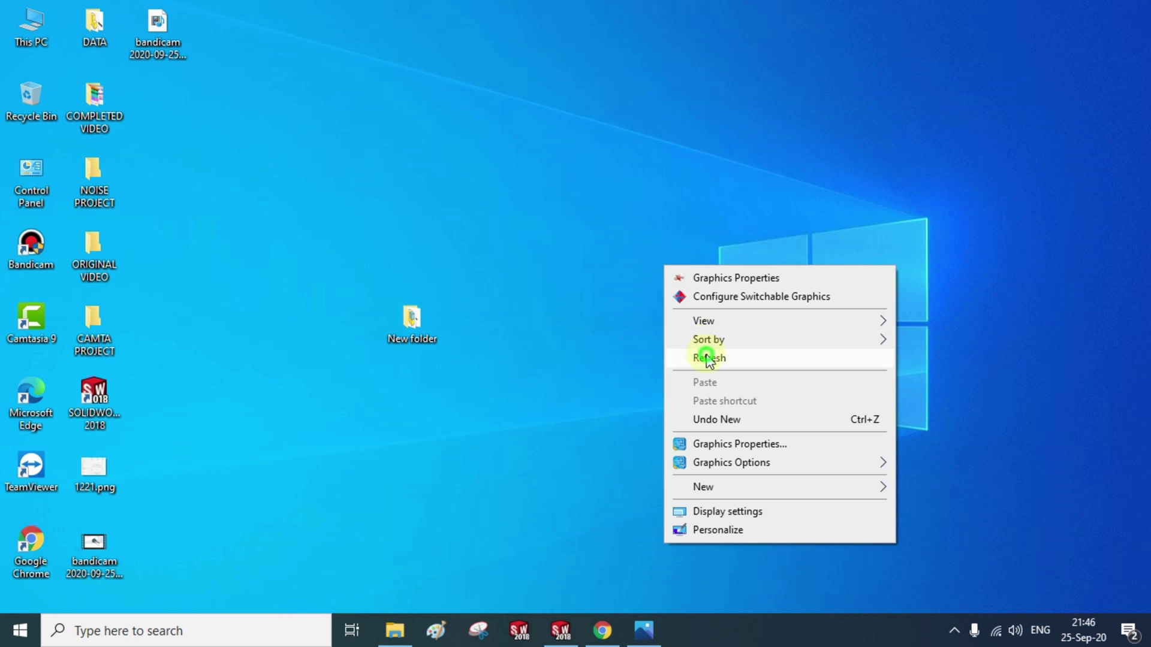
{"action": "left_click", "coordinate": [702, 355]}
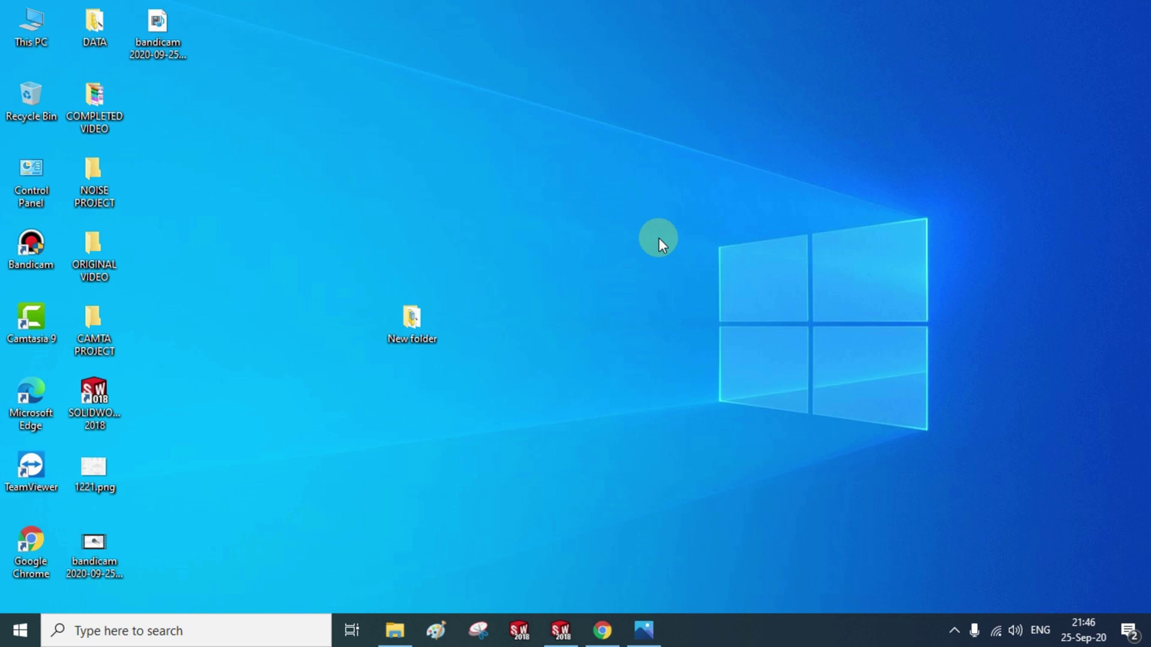
{"action": "right_click", "coordinate": [661, 243]}
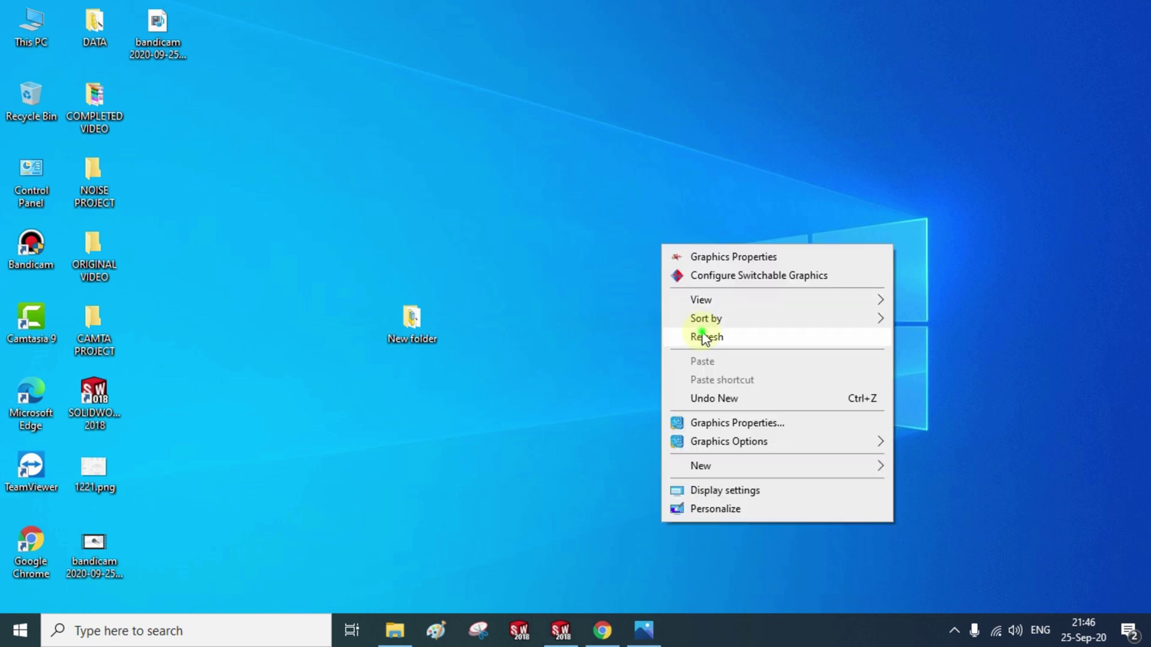
{"action": "left_click", "coordinate": [698, 335]}
{"action": "right_click", "coordinate": [668, 236]}
{"action": "left_click", "coordinate": [702, 328]}
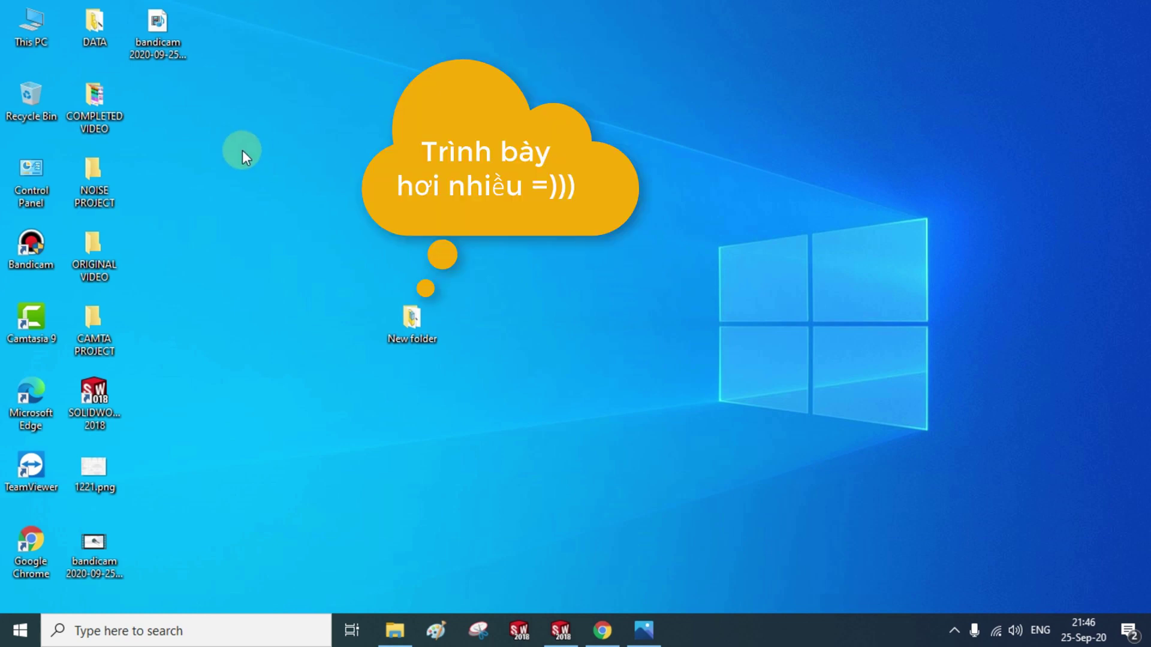
Open This PC's Properties to view the System page, magnifying the screen
{"action": "right_click", "coordinate": [28, 43]}
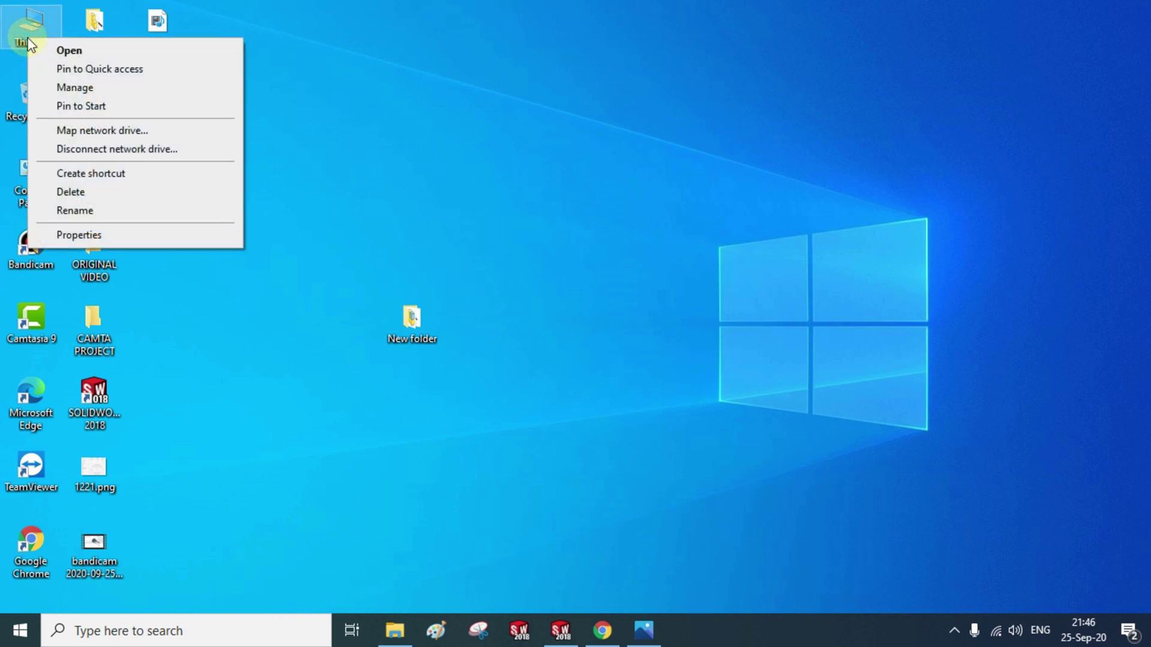
{"action": "left_click", "coordinate": [85, 234]}
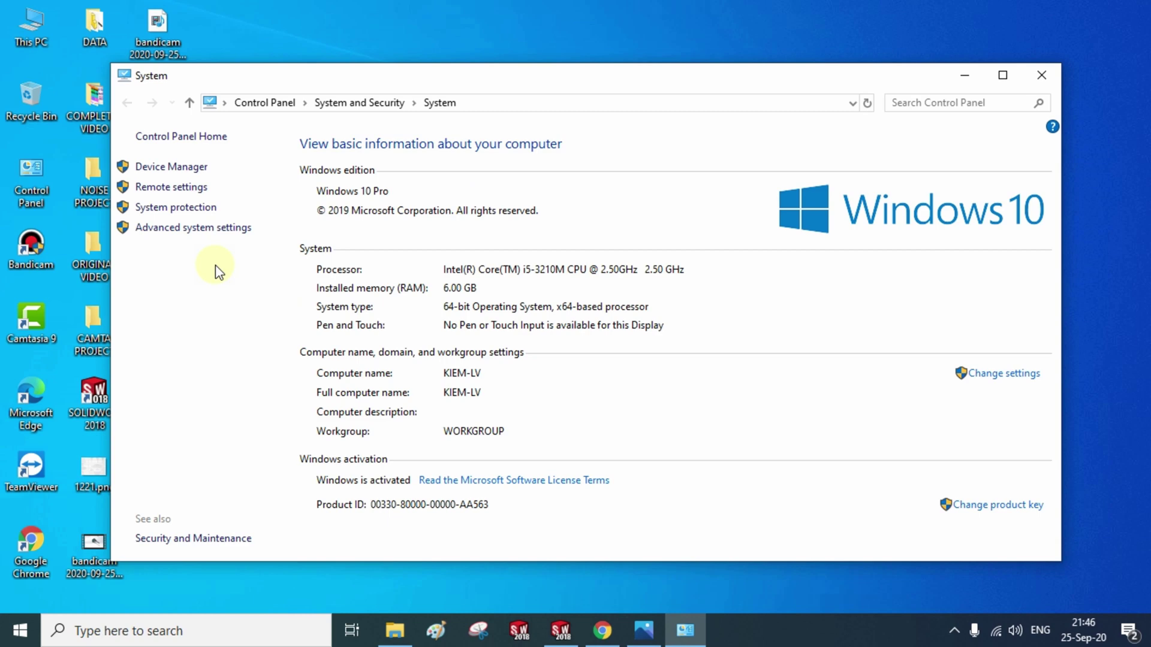
{"action": "key", "text": "super+plus"}
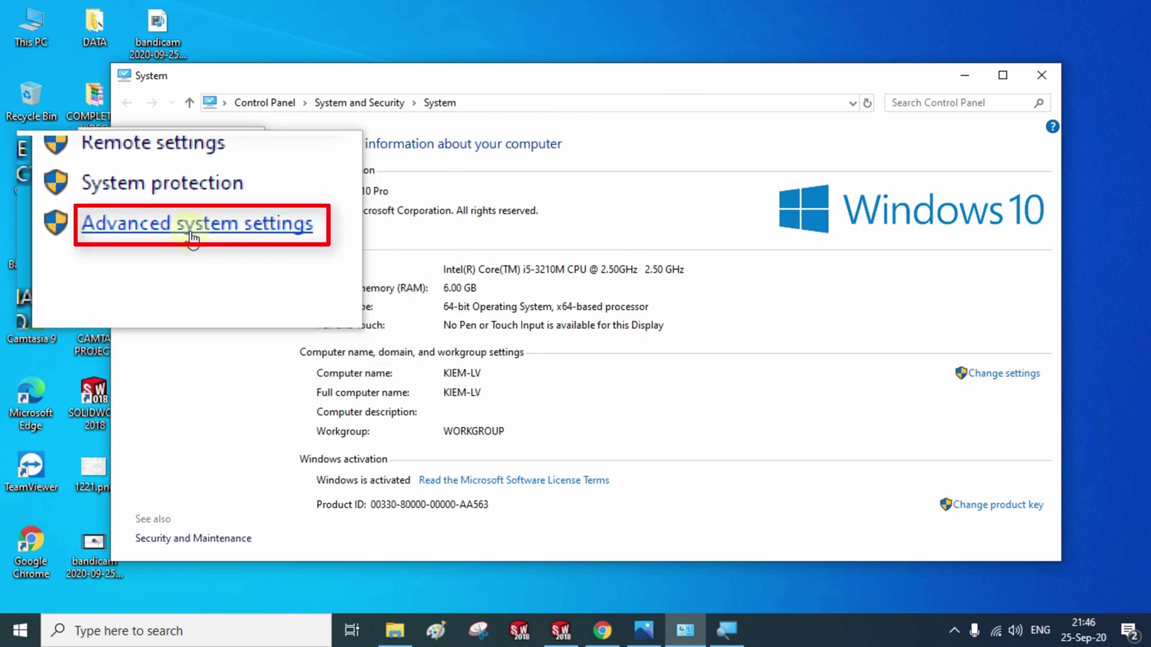
Reach the Advanced page of Performance Options, showing the 984 MB paging file total
{"action": "left_click", "coordinate": [192, 238]}
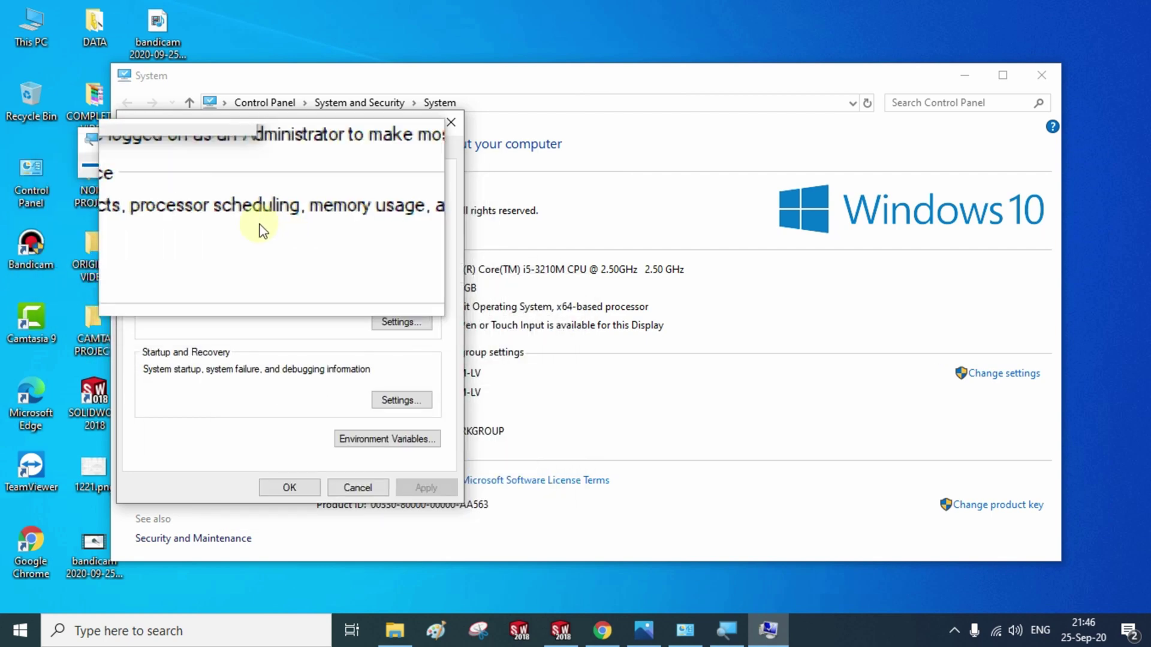
{"action": "left_click", "coordinate": [241, 130]}
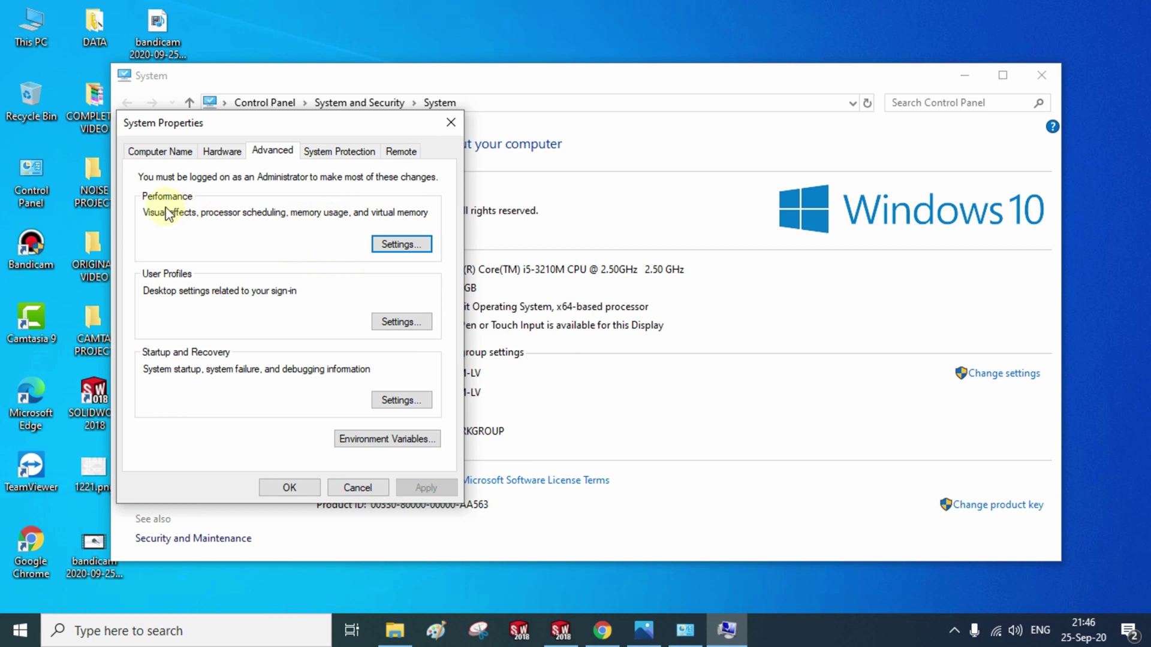
{"action": "left_click", "coordinate": [400, 245]}
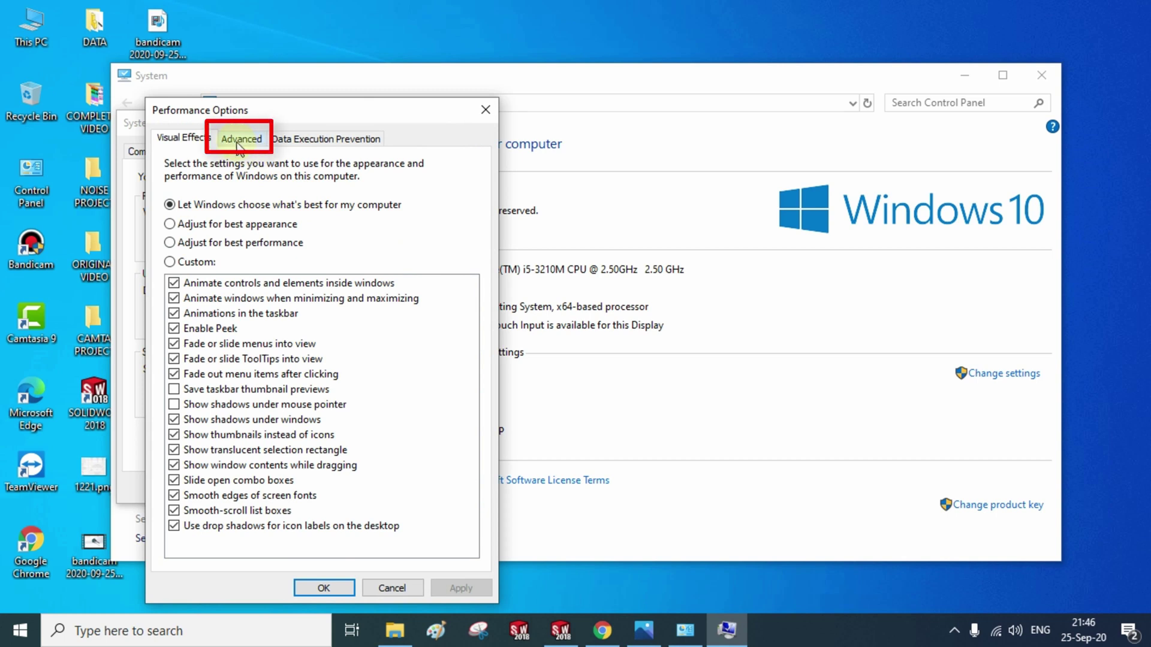
{"action": "left_click", "coordinate": [239, 141]}
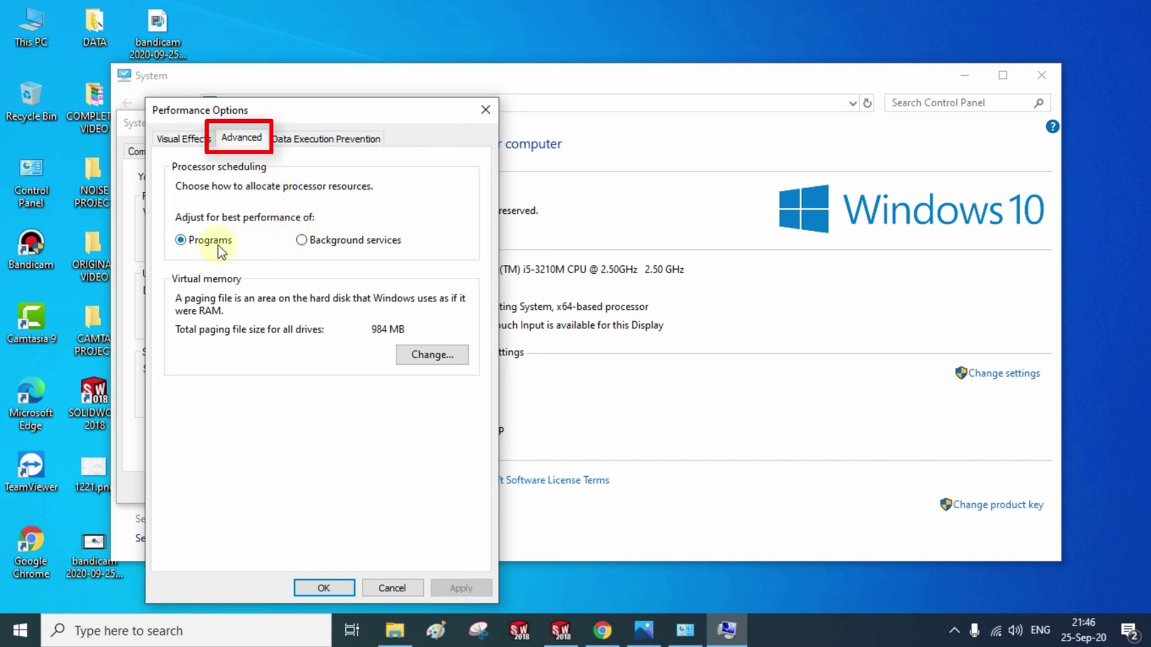
In Virtual Memory, disable automatic paging file management and choose Custom size for C:
{"action": "left_click", "coordinate": [450, 361]}
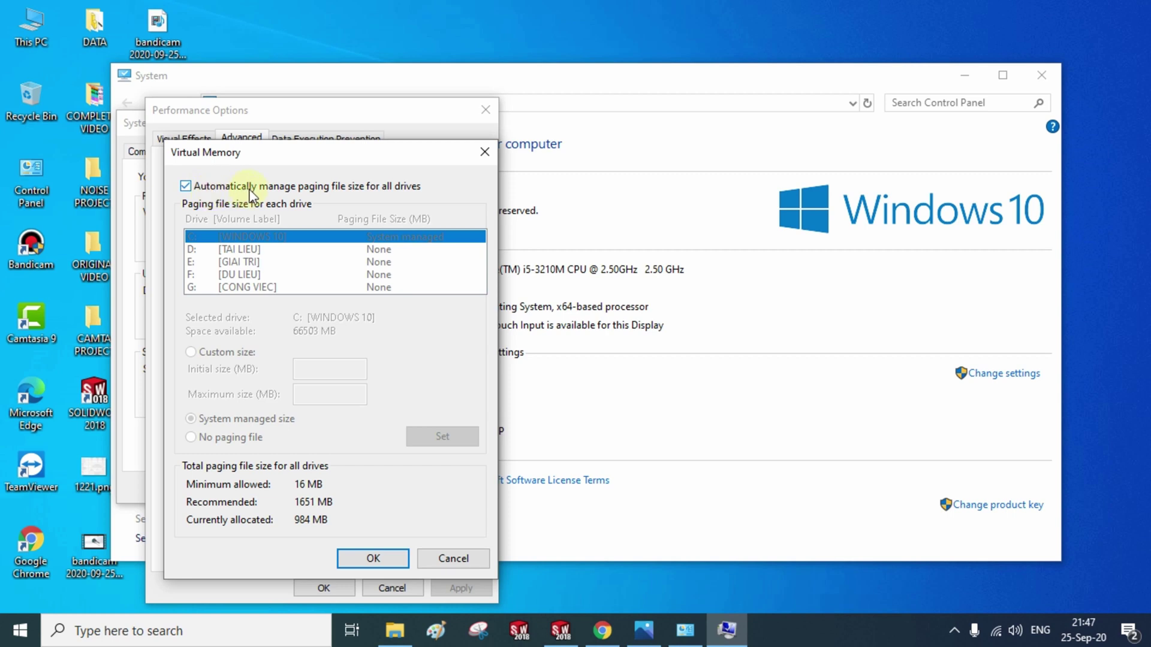
{"action": "left_click", "coordinate": [186, 187]}
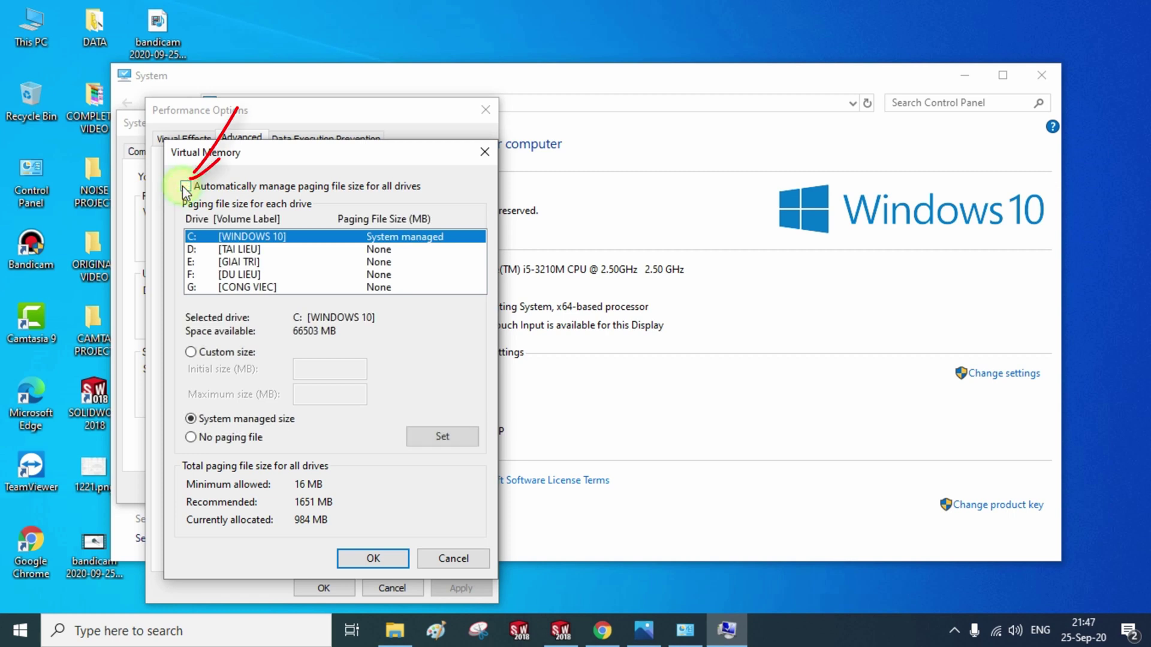
{"action": "left_click", "coordinate": [221, 352]}
{"action": "left_click", "coordinate": [310, 362]}
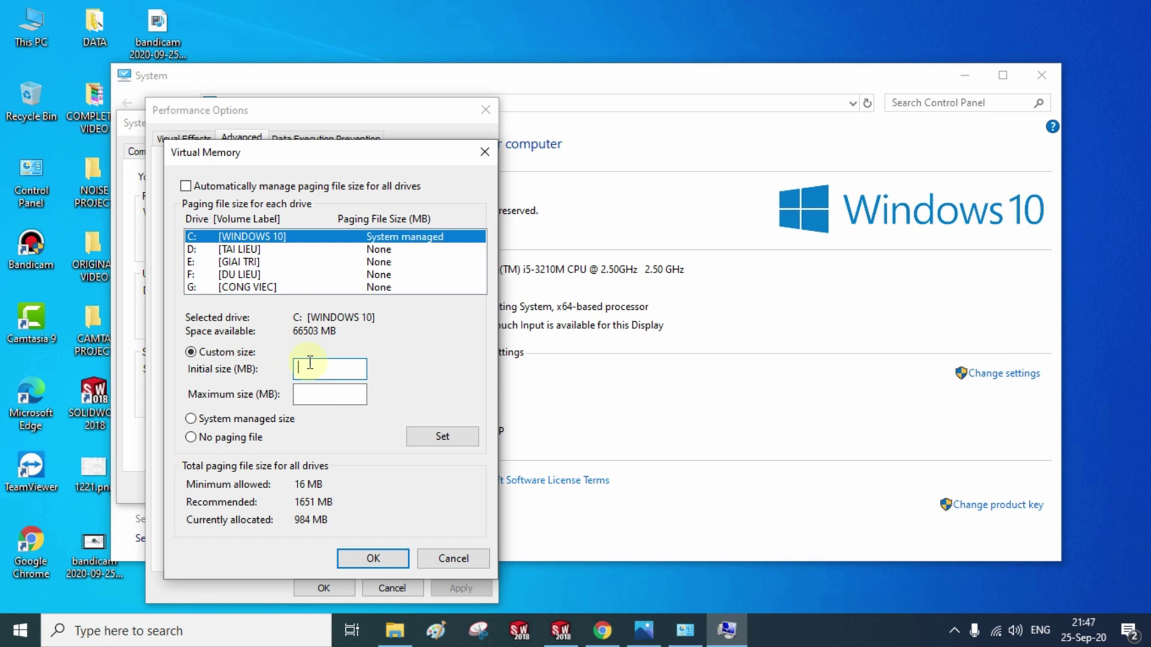
{"action": "left_click", "coordinate": [315, 362]}
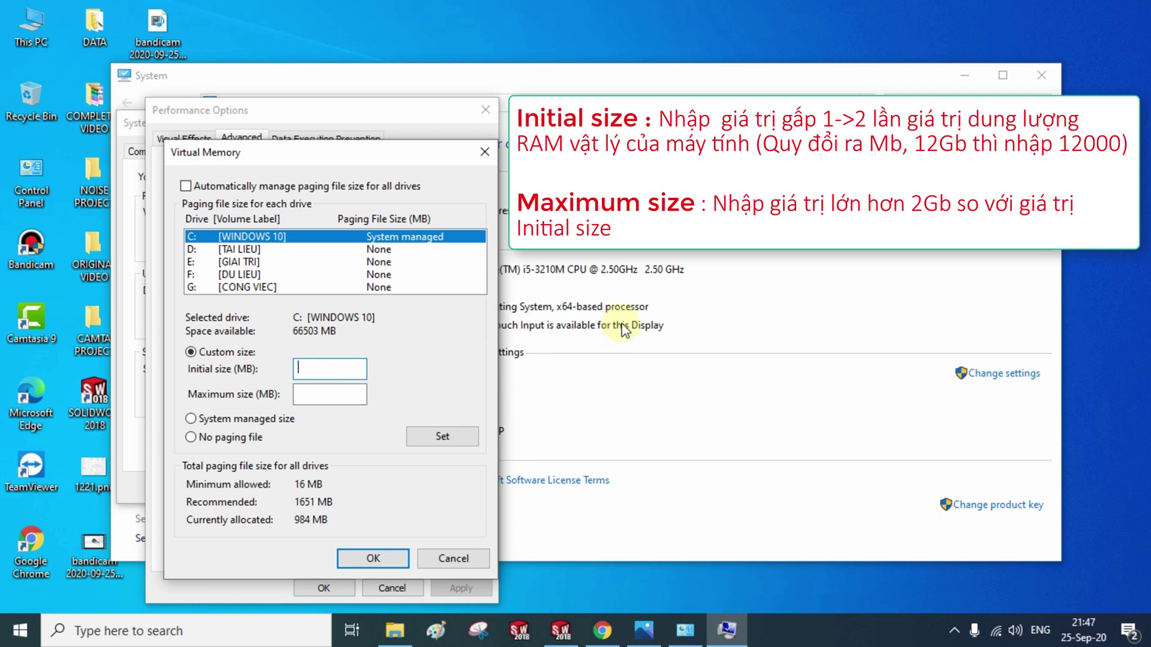
Check installed RAM in the System window, then put it away and select Initial size
{"action": "left_click_drag", "start_coordinate": [610, 77], "coordinate": [715, 79]}
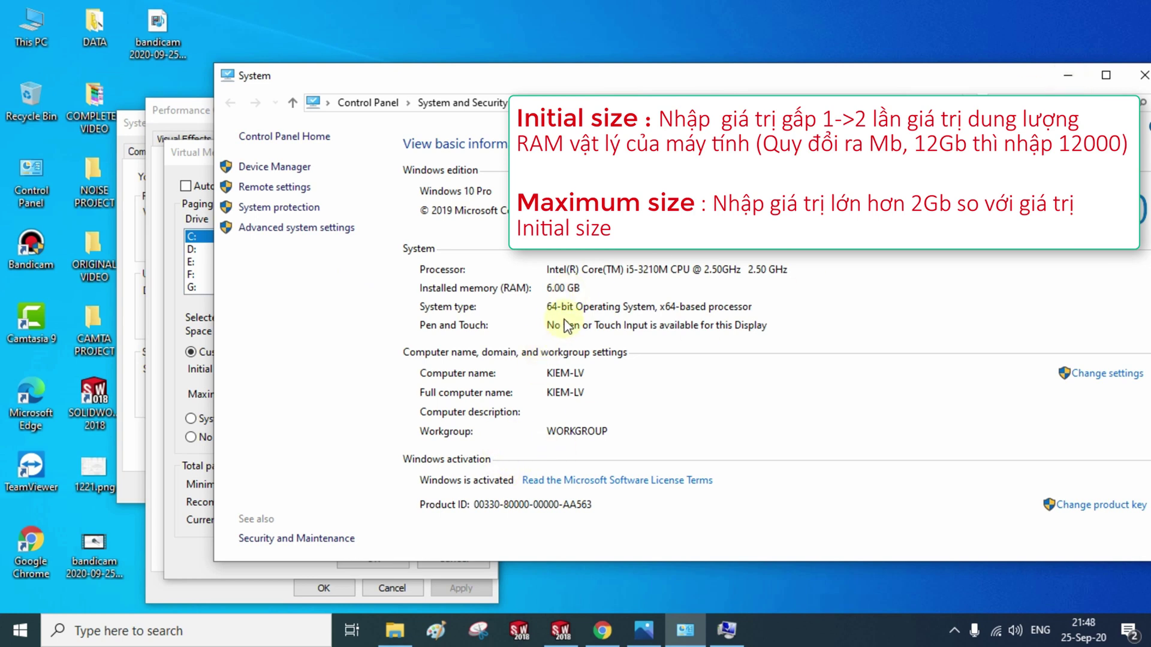
{"action": "left_click", "coordinate": [1068, 76]}
{"action": "left_click", "coordinate": [329, 368]}
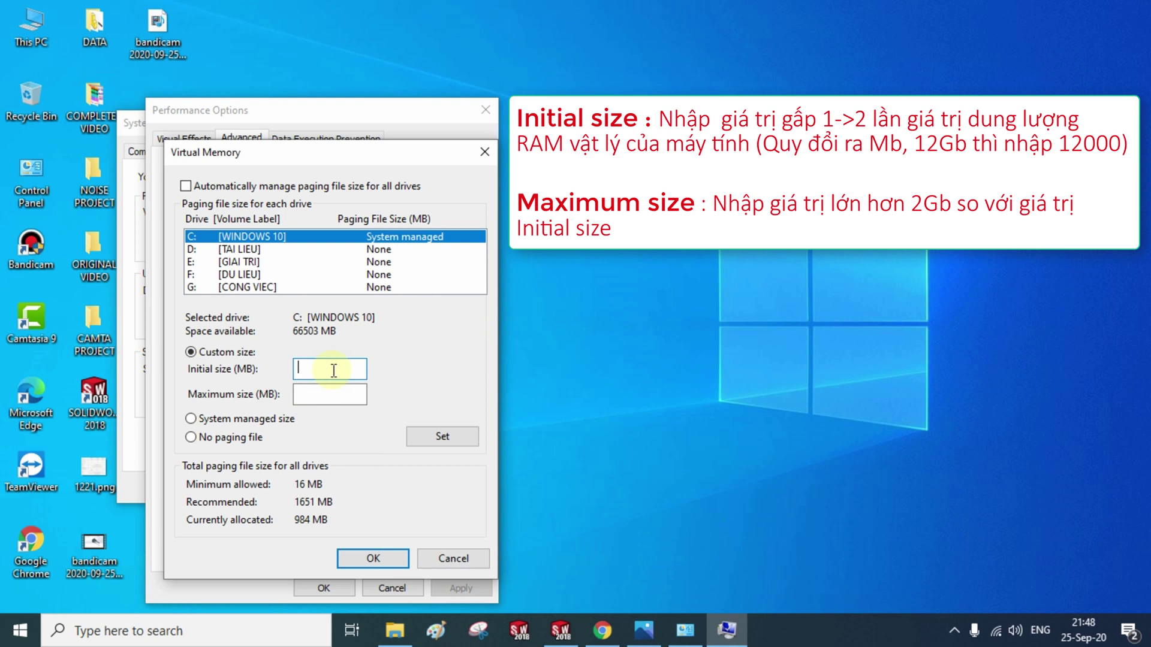
Enter 12000 MB initial and 14000 MB maximum for drive C: and Set it
{"action": "type", "text": "12"}
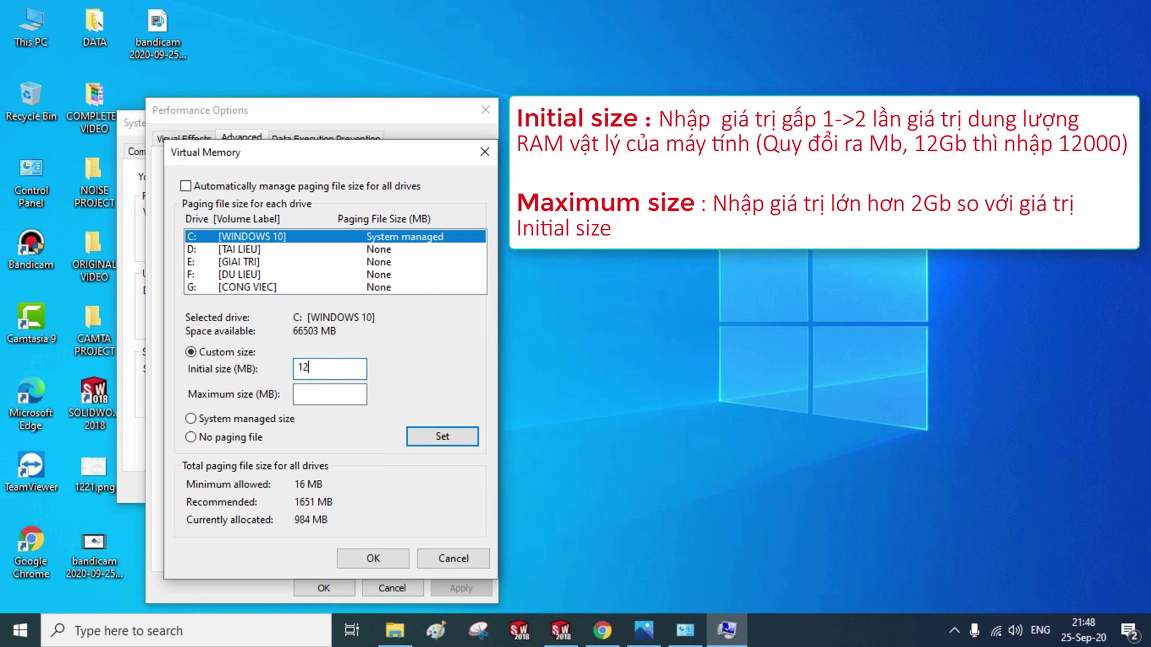
{"action": "type", "text": "000"}
{"action": "left_click", "coordinate": [323, 393]}
{"action": "left_click", "coordinate": [316, 368]}
{"action": "left_click", "coordinate": [310, 394]}
{"action": "type", "text": "1"}
{"action": "type", "text": "400"}
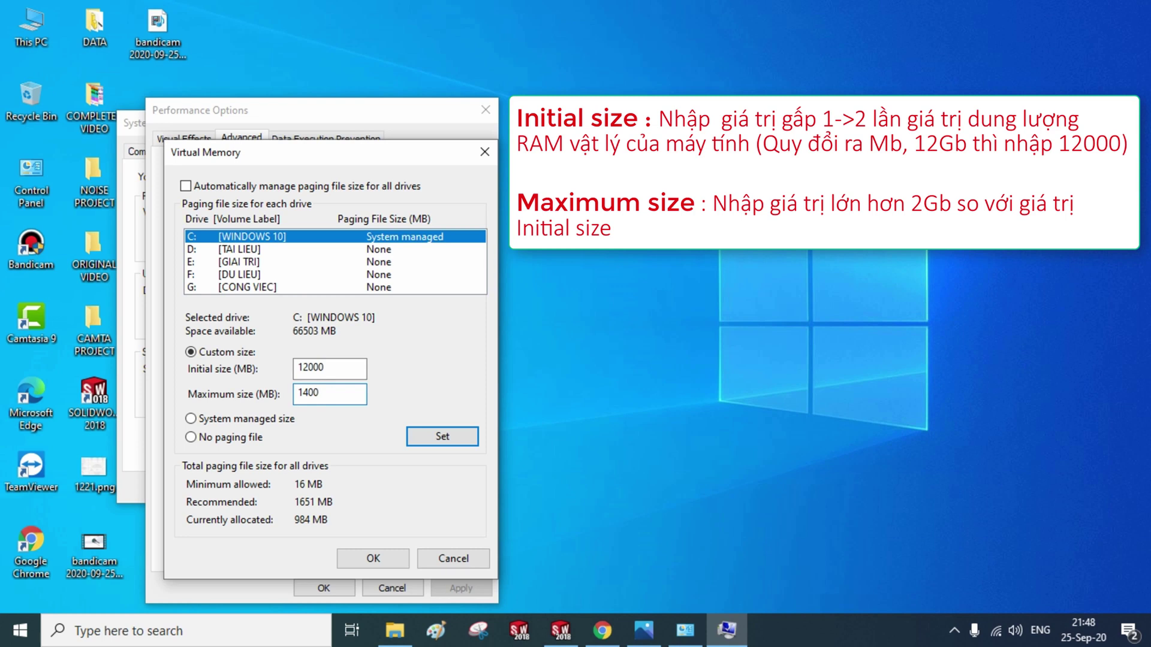
{"action": "type", "text": "0"}
{"action": "left_click", "coordinate": [450, 437]}
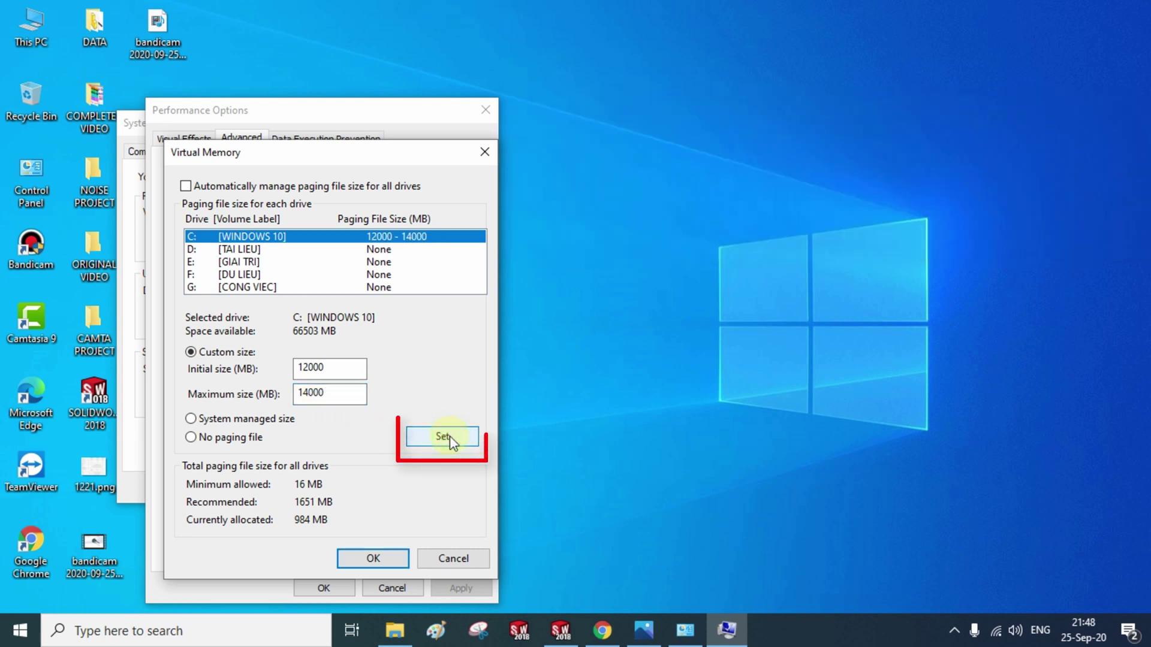
Confirm Virtual Memory, acknowledge the restart warning, and close Performance Options and System Properties
{"action": "left_click", "coordinate": [396, 558]}
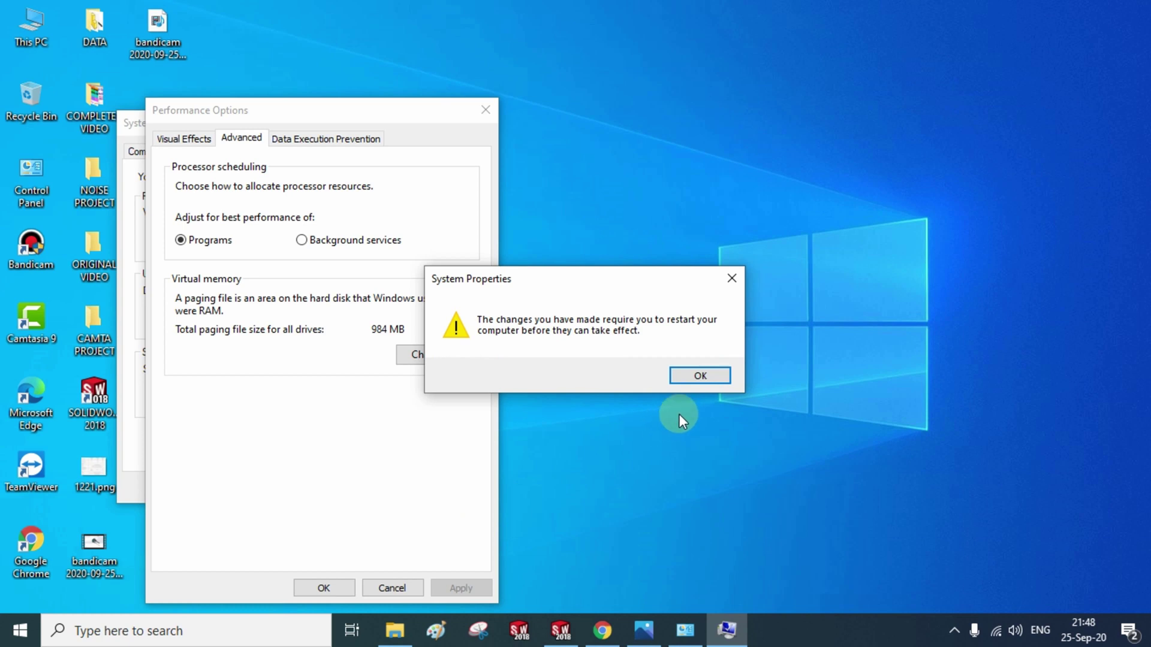
{"action": "left_click", "coordinate": [701, 376]}
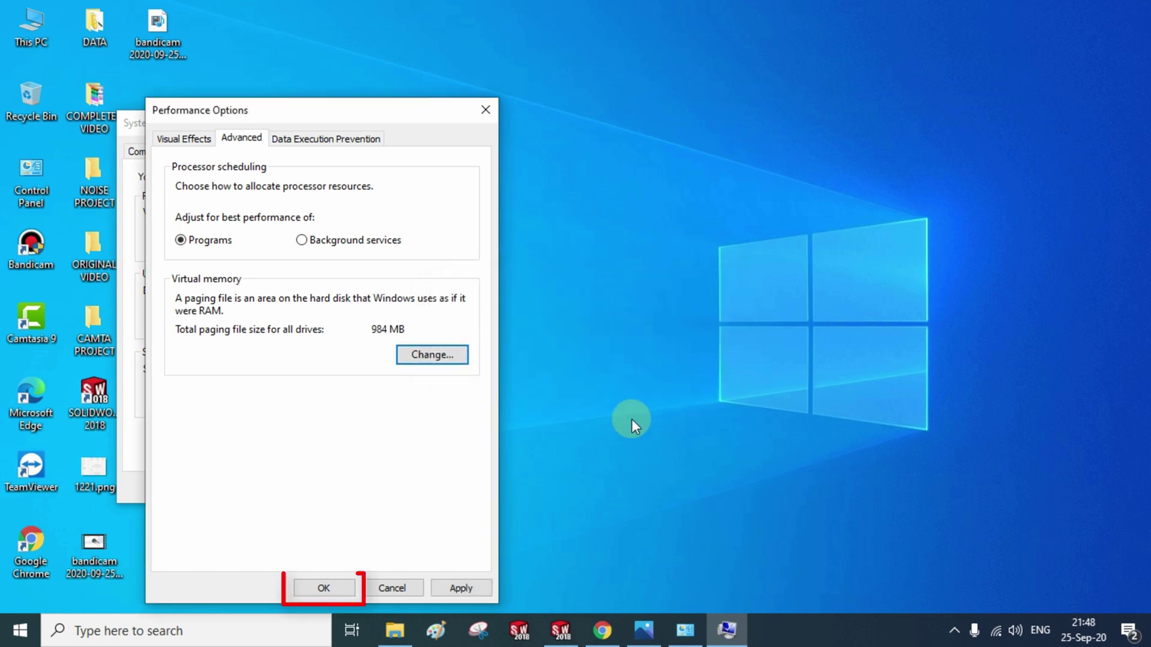
{"action": "left_click", "coordinate": [327, 588]}
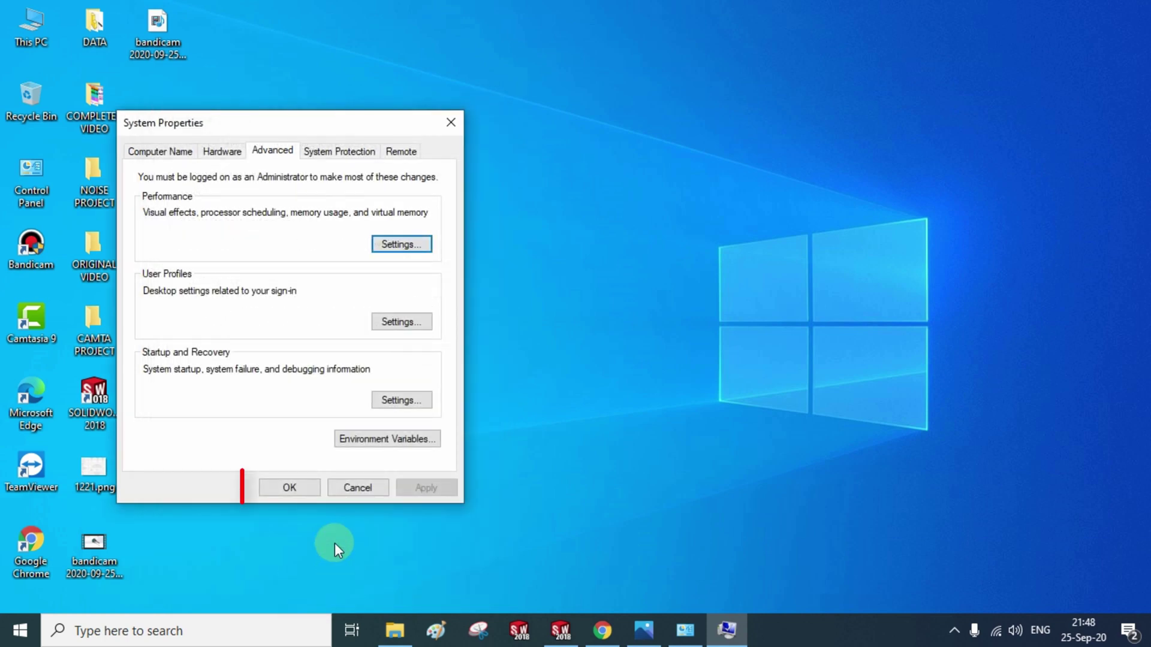
{"action": "left_click", "coordinate": [307, 486]}
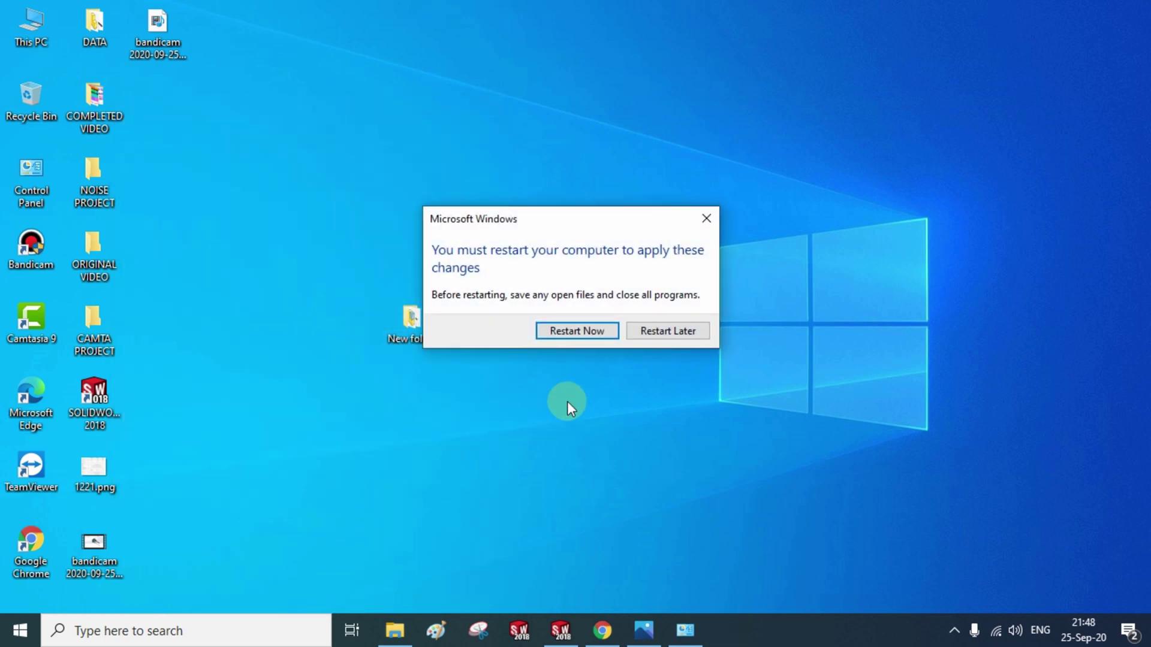
Choose Restart Now to reboot so the new paging file applies
{"action": "left_click", "coordinate": [600, 337]}
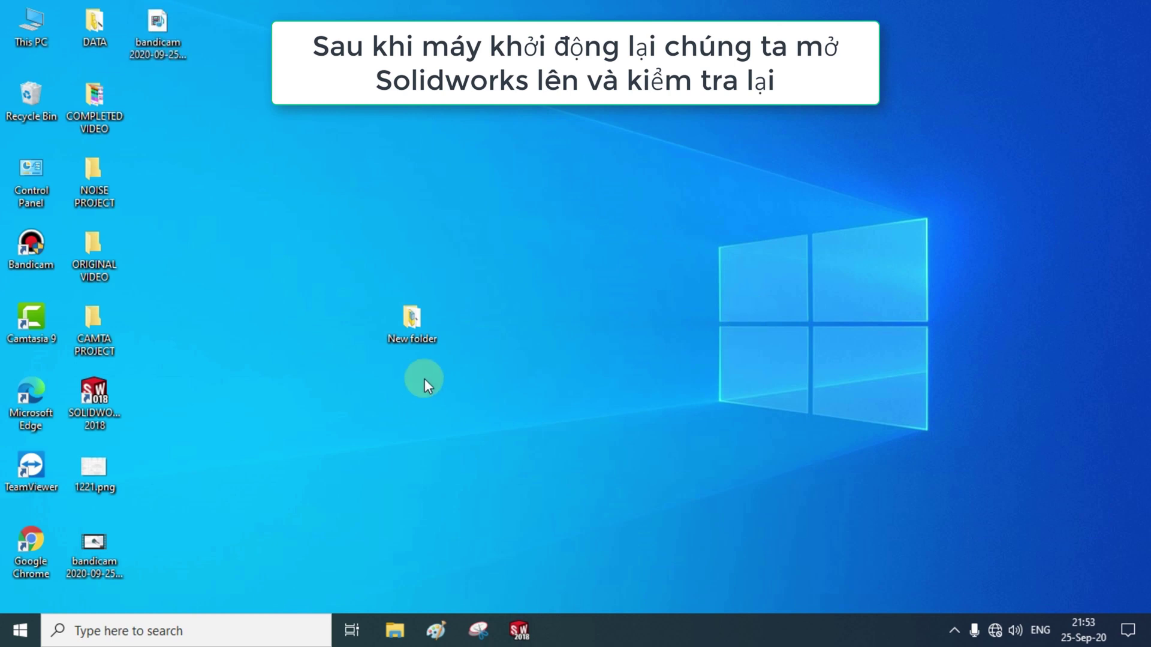
Launch SOLIDWORKS 2018 and refresh the desktop several times while it loads
{"action": "double_click", "coordinate": [86, 418]}
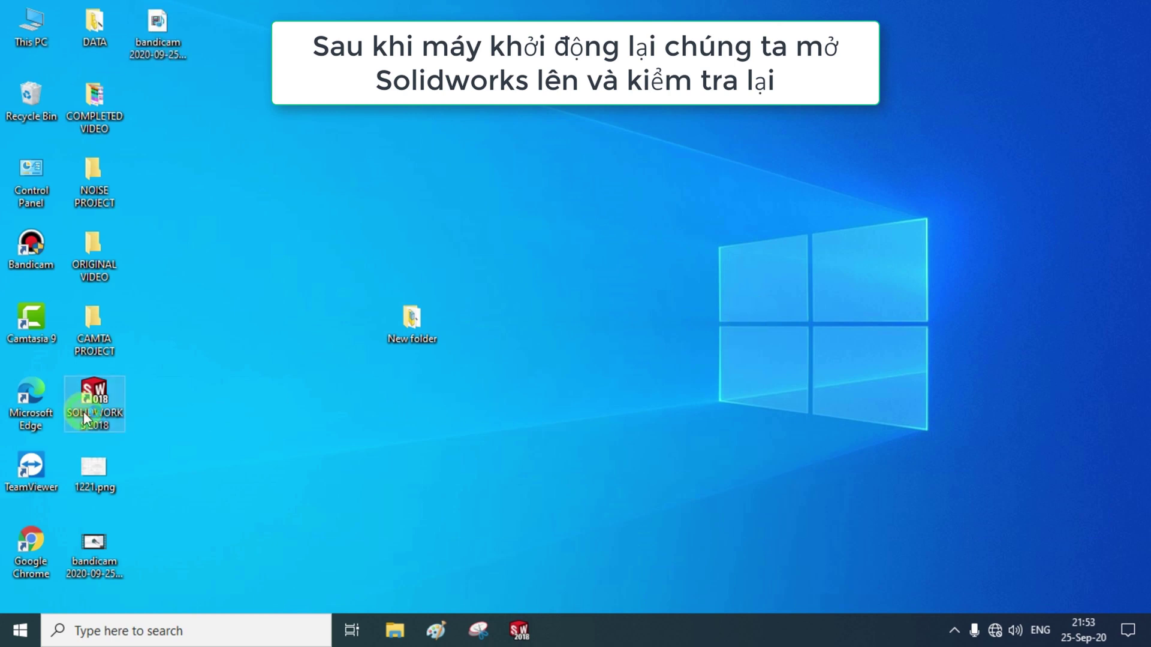
{"action": "right_click", "coordinate": [948, 232]}
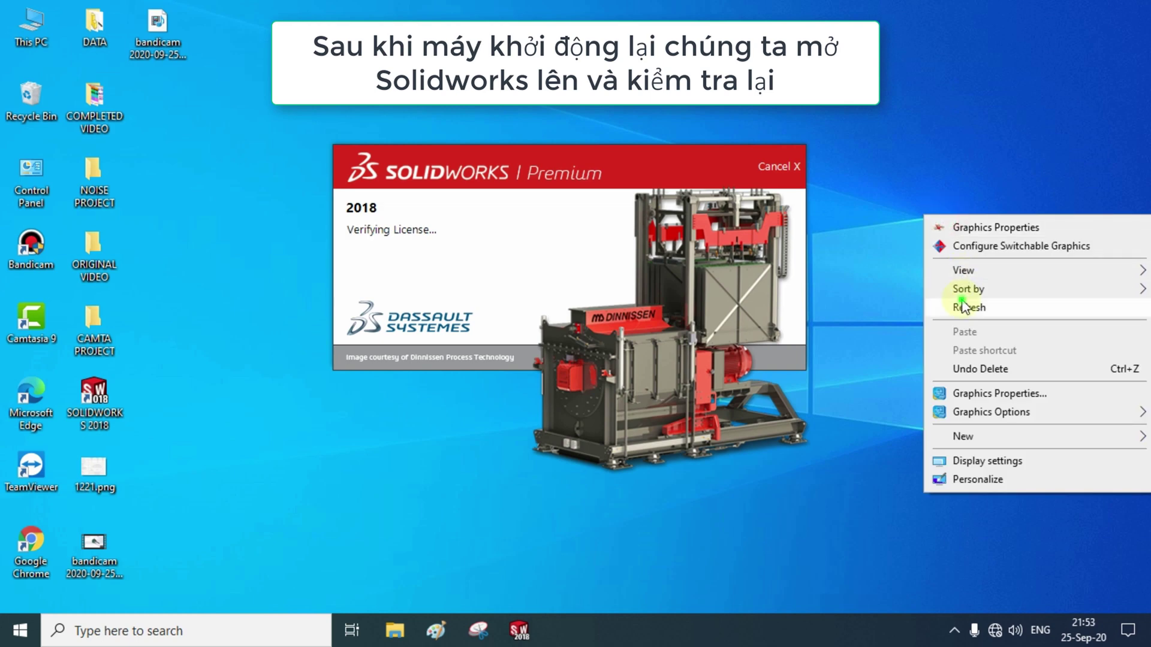
{"action": "left_click", "coordinate": [925, 201]}
{"action": "right_click", "coordinate": [925, 203]}
{"action": "left_click", "coordinate": [908, 193]}
{"action": "right_click", "coordinate": [907, 193]}
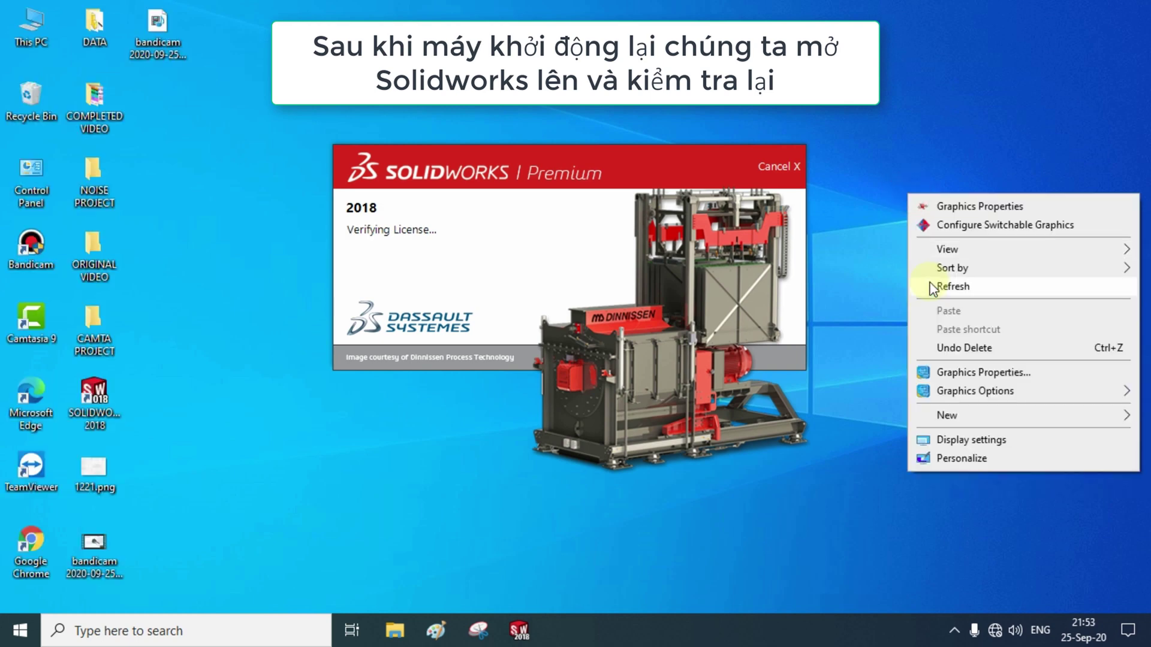
{"action": "left_click", "coordinate": [930, 283]}
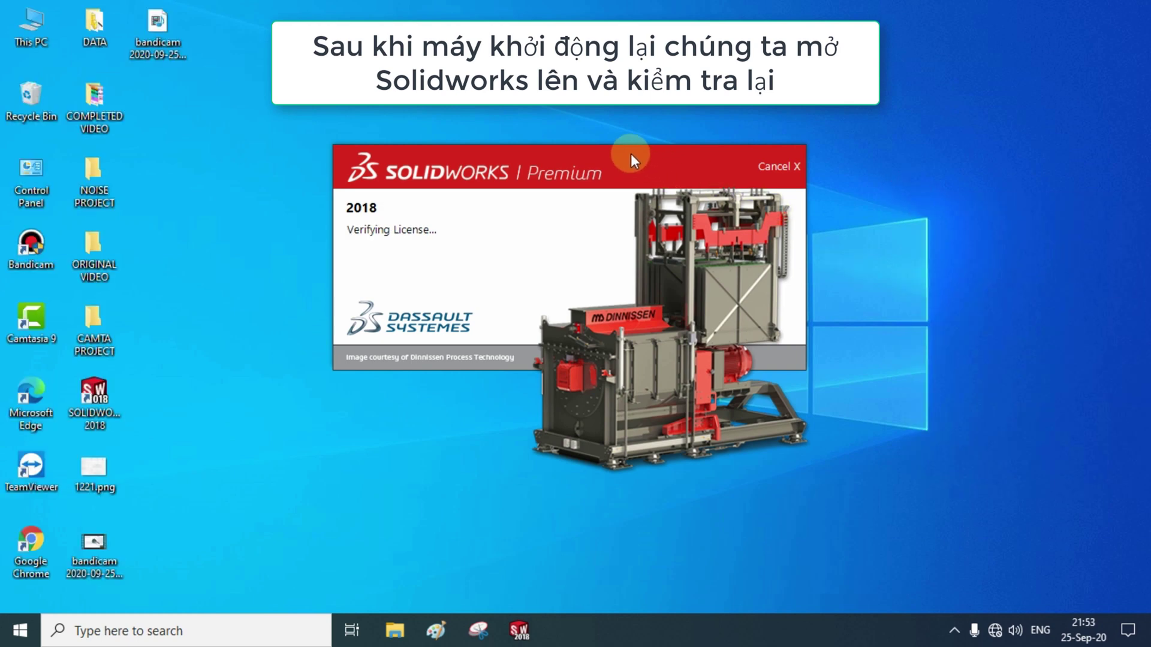
{"action": "right_click", "coordinate": [955, 247]}
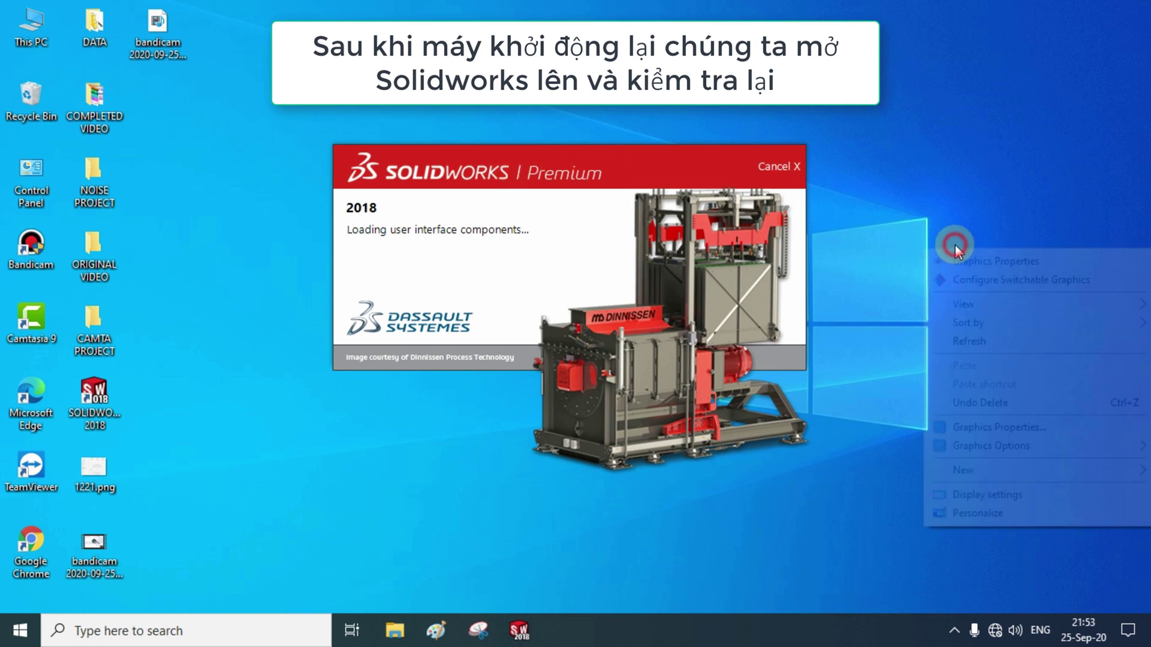
{"action": "left_click", "coordinate": [1006, 336]}
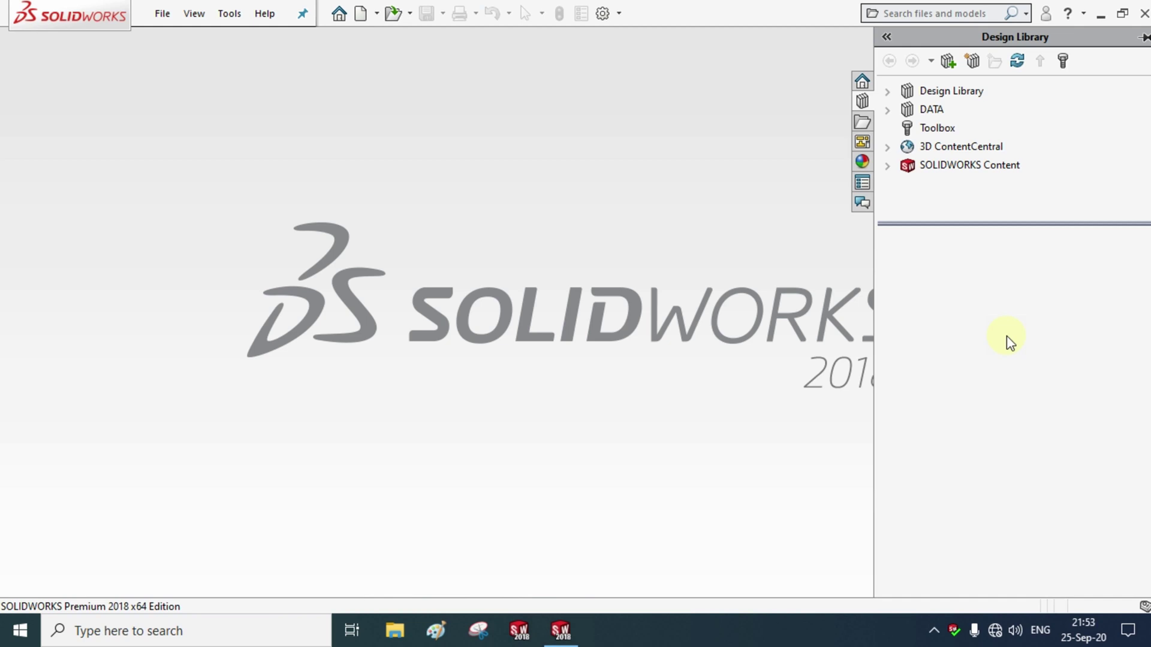
Open split conveyor.SLDASM from New folder on the desktop so SOLIDWORKS starts loading it
{"action": "left_click", "coordinate": [1100, 14]}
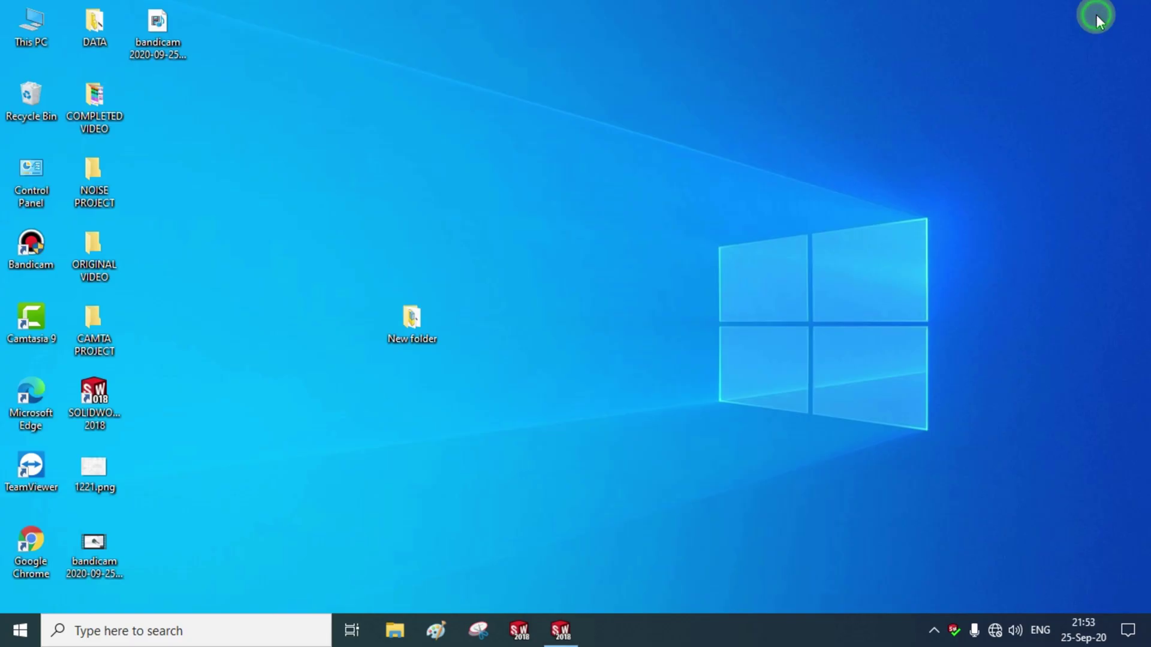
{"action": "double_click", "coordinate": [403, 314]}
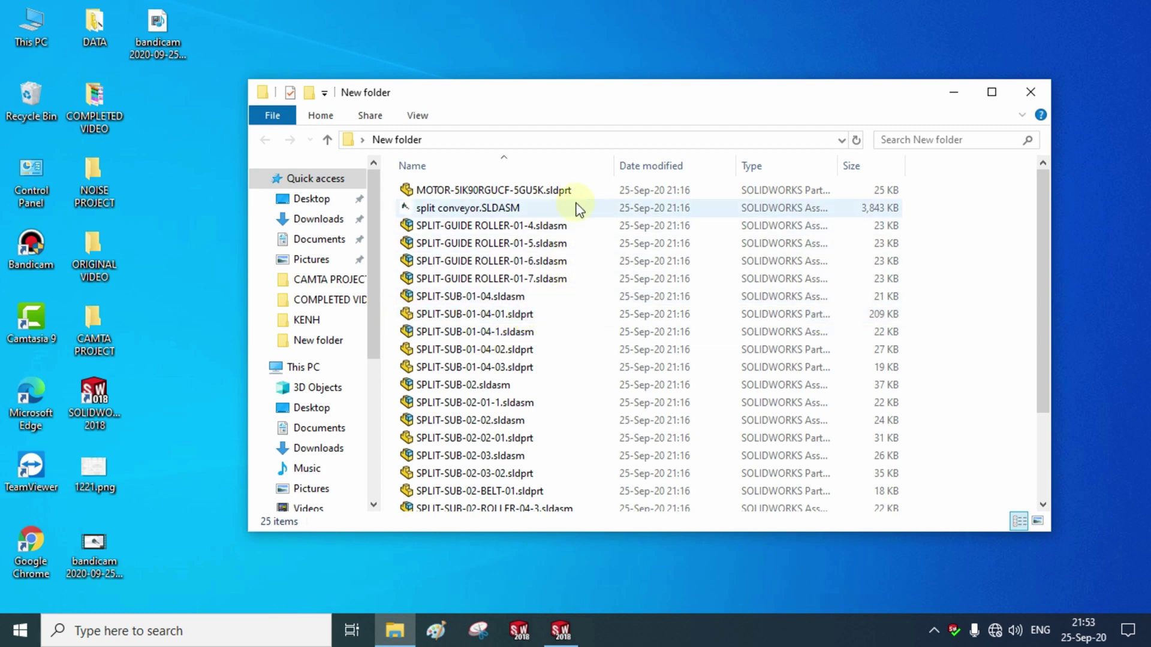
{"action": "double_click", "coordinate": [578, 209]}
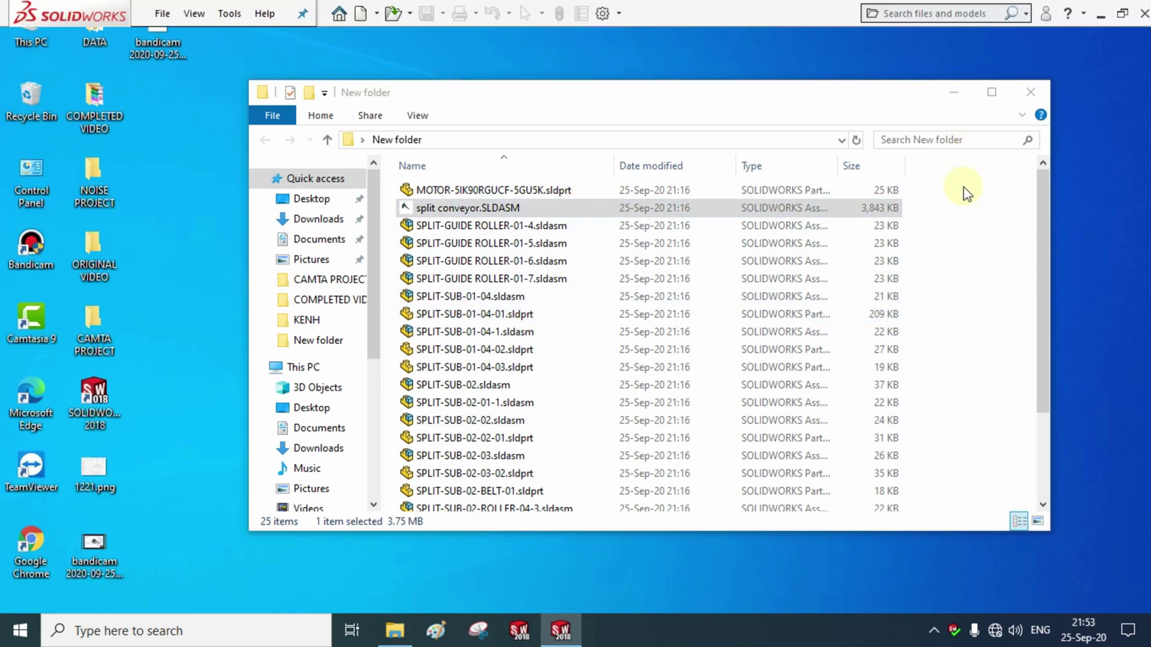
{"action": "left_click", "coordinate": [959, 94]}
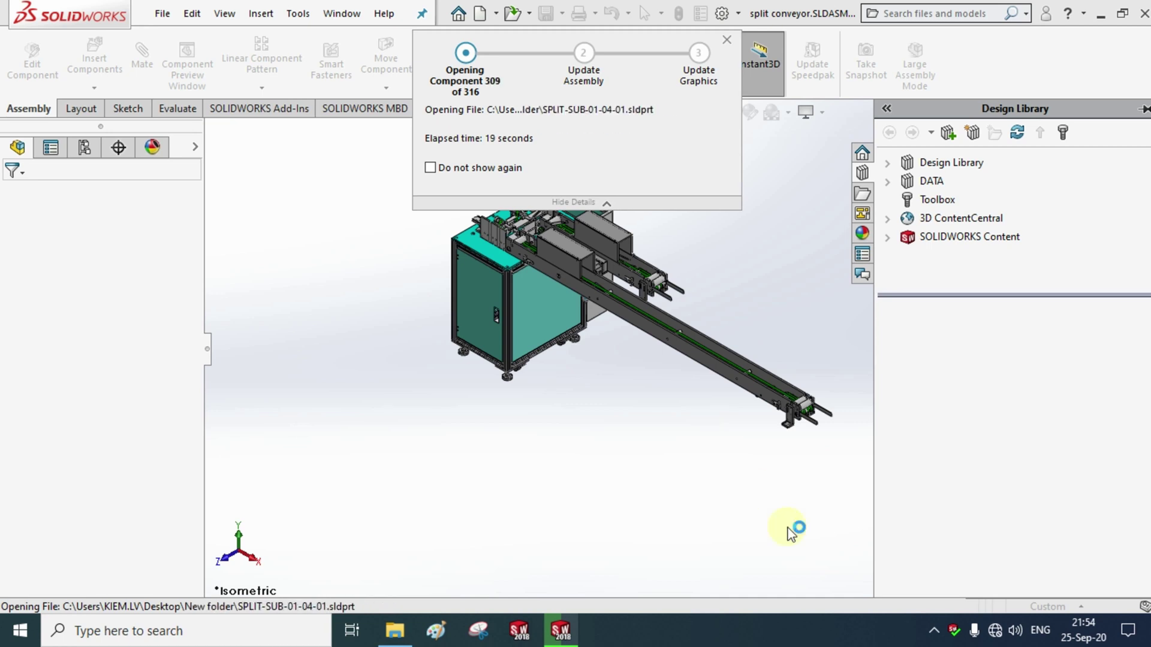
Collapse the Design Library pane and orbit the split conveyor assembly to a new angle
{"action": "left_click", "coordinate": [934, 630]}
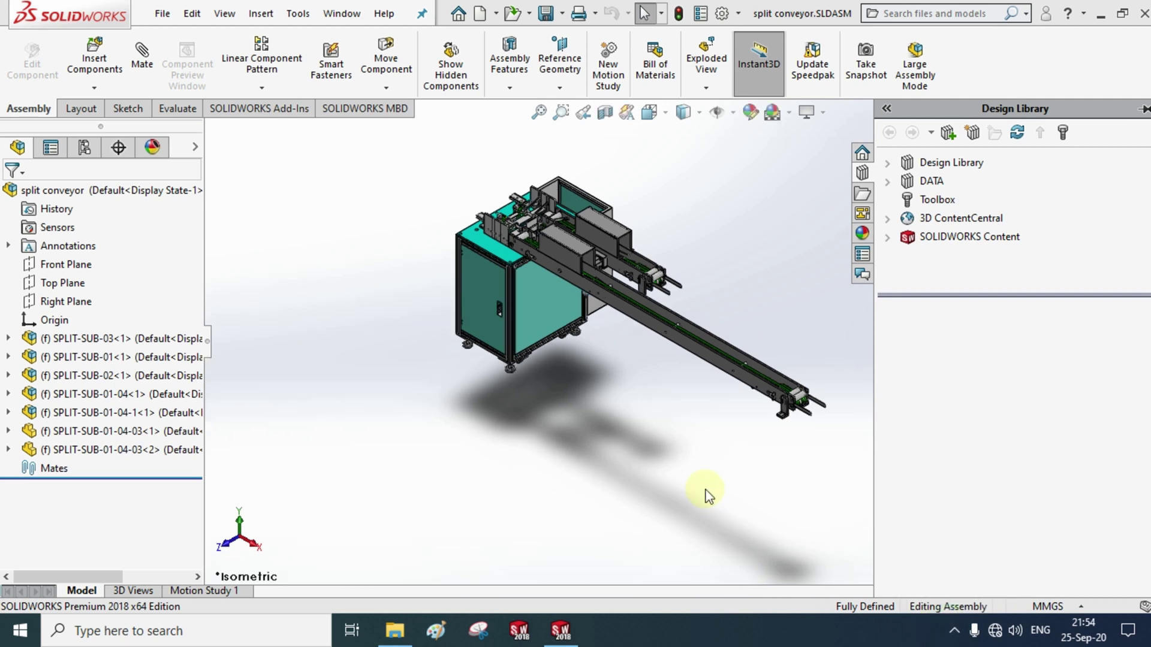
{"action": "left_click", "coordinate": [707, 490]}
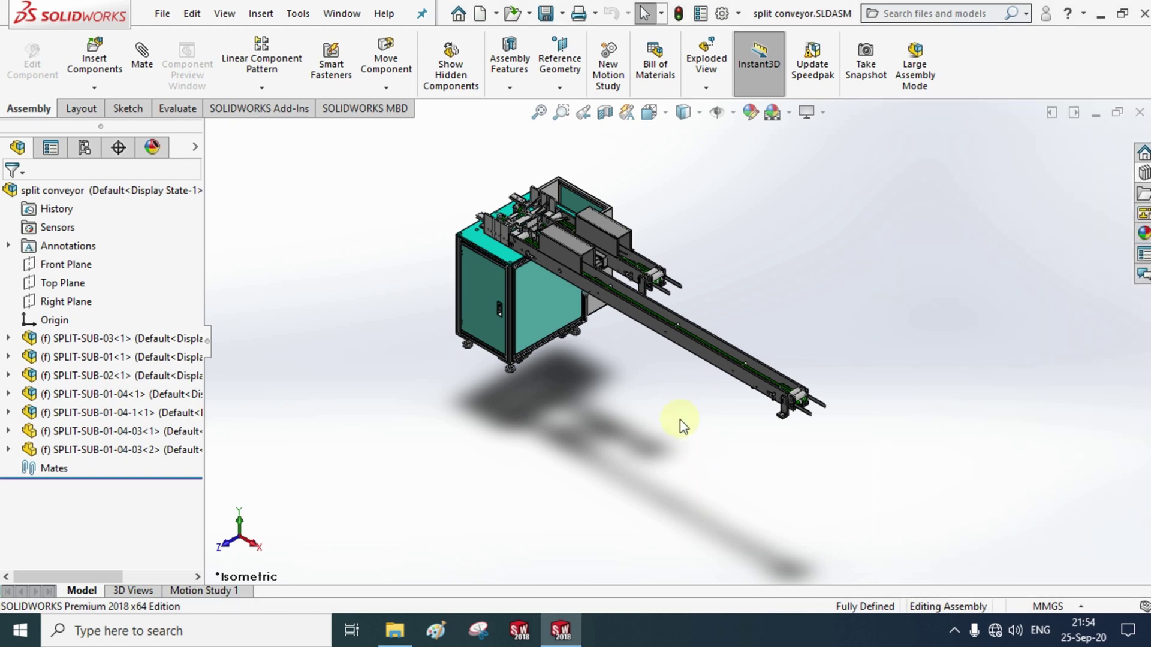
{"action": "left_click", "coordinate": [173, 364]}
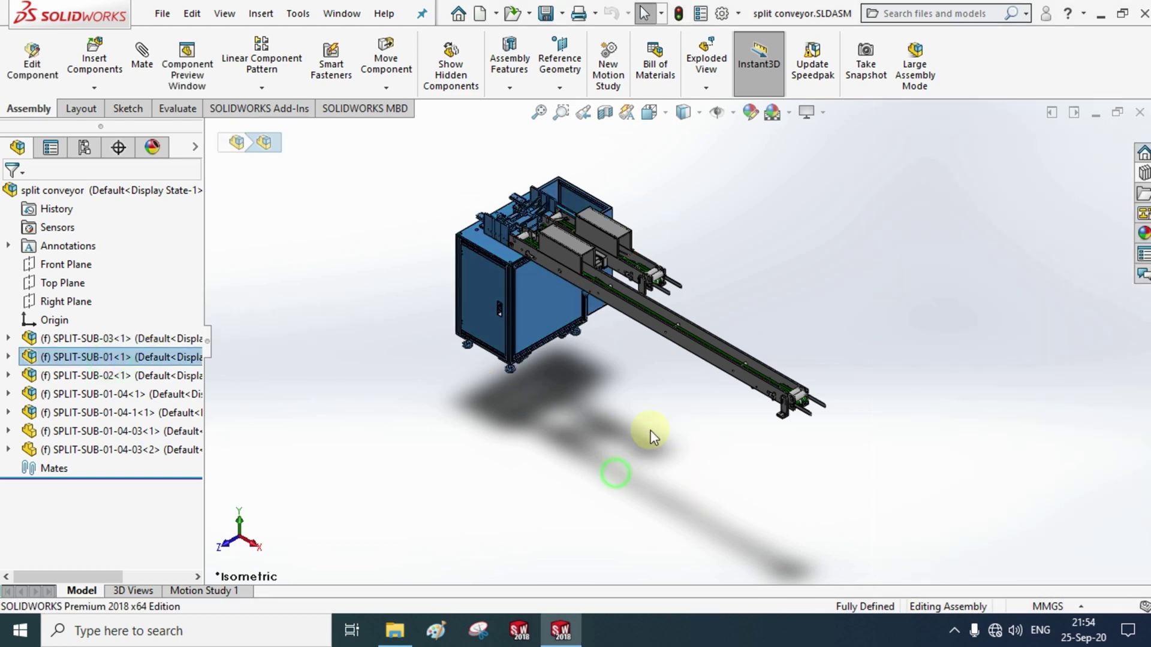
{"action": "left_click", "coordinate": [654, 390]}
{"action": "mouse_move", "coordinate": [653, 389]}
{"action": "middle_mouse_down"}
{"action": "mouse_move", "coordinate": [688, 441]}
{"action": "mouse_move", "coordinate": [596, 393]}
{"action": "mouse_move", "coordinate": [711, 393]}
{"action": "mouse_move", "coordinate": [726, 432]}
{"action": "mouse_move", "coordinate": [811, 411]}
{"action": "mouse_move", "coordinate": [749, 384]}
{"action": "mouse_move", "coordinate": [694, 398]}
{"action": "mouse_move", "coordinate": [781, 355]}
{"action": "mouse_move", "coordinate": [812, 380]}
{"action": "mouse_move", "coordinate": [719, 340]}
{"action": "mouse_move", "coordinate": [539, 390]}
{"action": "mouse_move", "coordinate": [651, 399]}
{"action": "mouse_move", "coordinate": [765, 385]}
{"action": "mouse_move", "coordinate": [722, 414]}
{"action": "mouse_move", "coordinate": [726, 424]}
{"action": "mouse_move", "coordinate": [729, 398]}
{"action": "mouse_move", "coordinate": [743, 426]}
{"action": "middle_mouse_up"}
Dismiss SOLIDWORKS graphics notifications from the tray icon's menu
{"action": "left_click", "coordinate": [954, 631]}
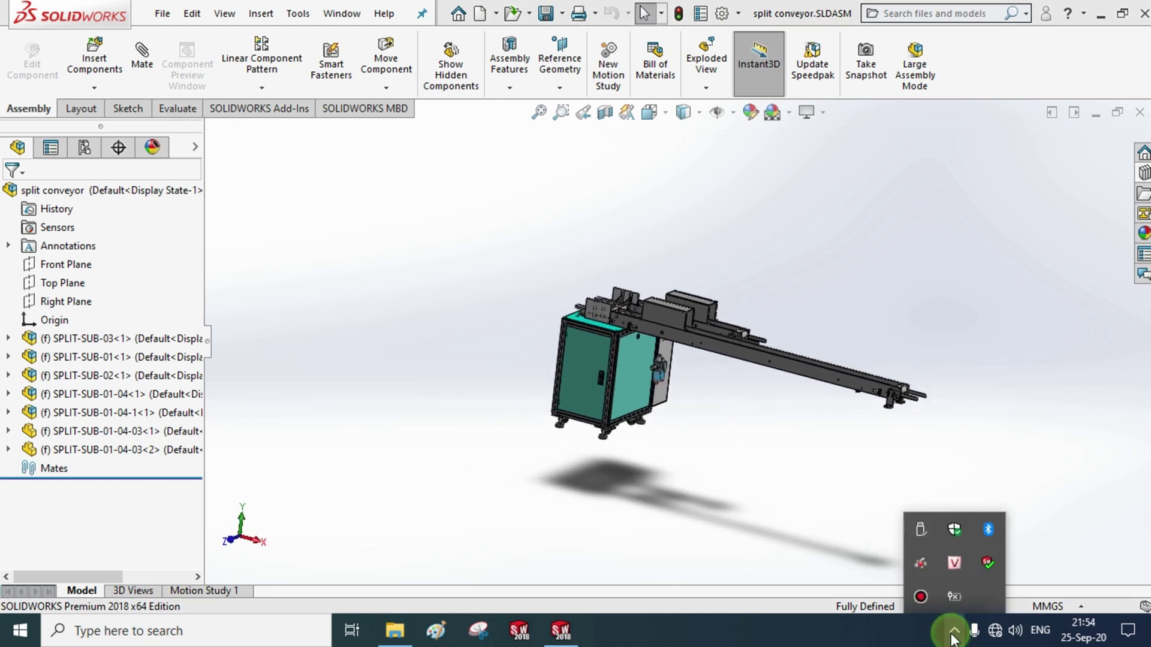
{"action": "right_click", "coordinate": [986, 565]}
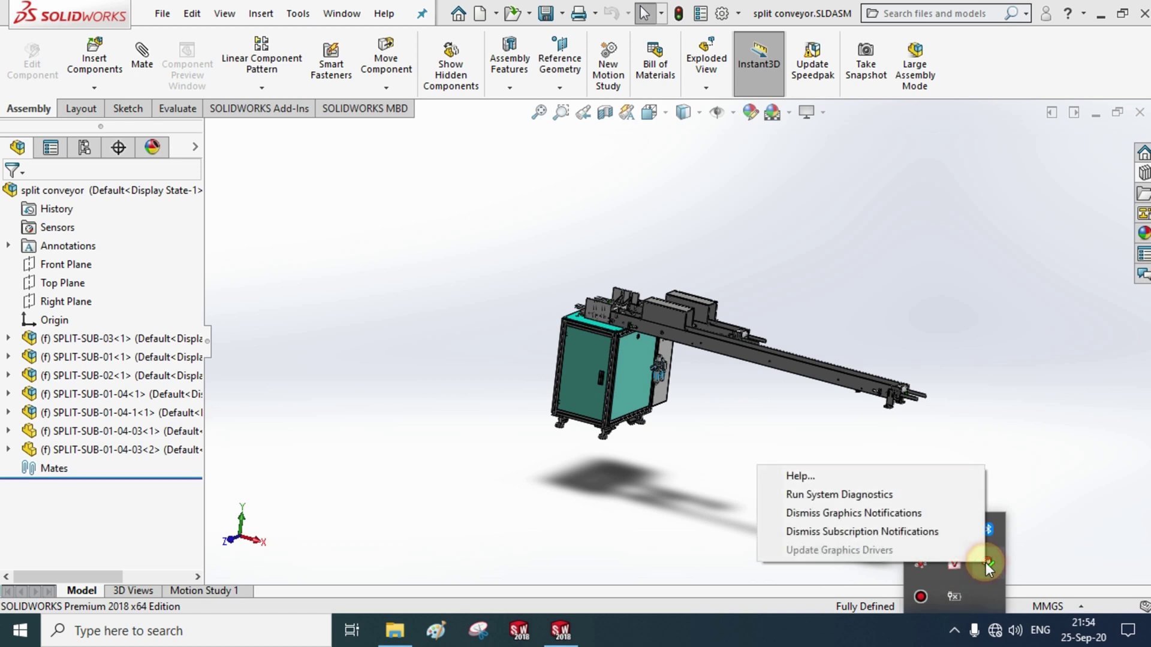
{"action": "left_click", "coordinate": [832, 519]}
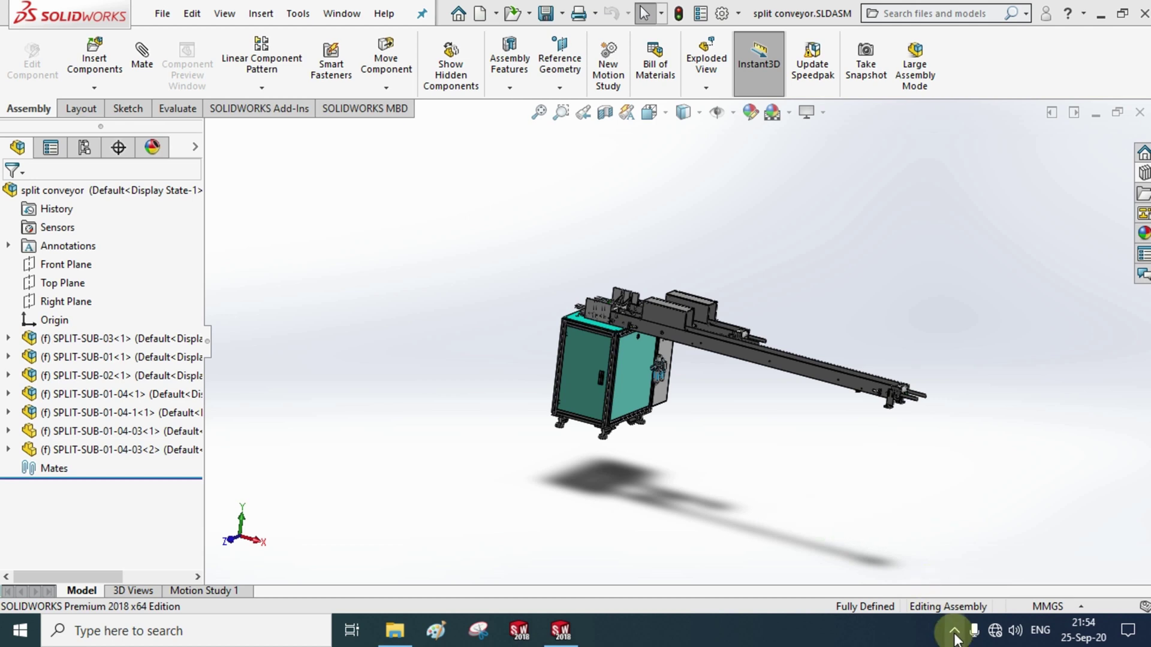
Dismiss SOLIDWORKS subscription notifications from the tray icon's menu
{"action": "left_click", "coordinate": [954, 630]}
{"action": "right_click", "coordinate": [986, 566]}
{"action": "left_click", "coordinate": [824, 535]}
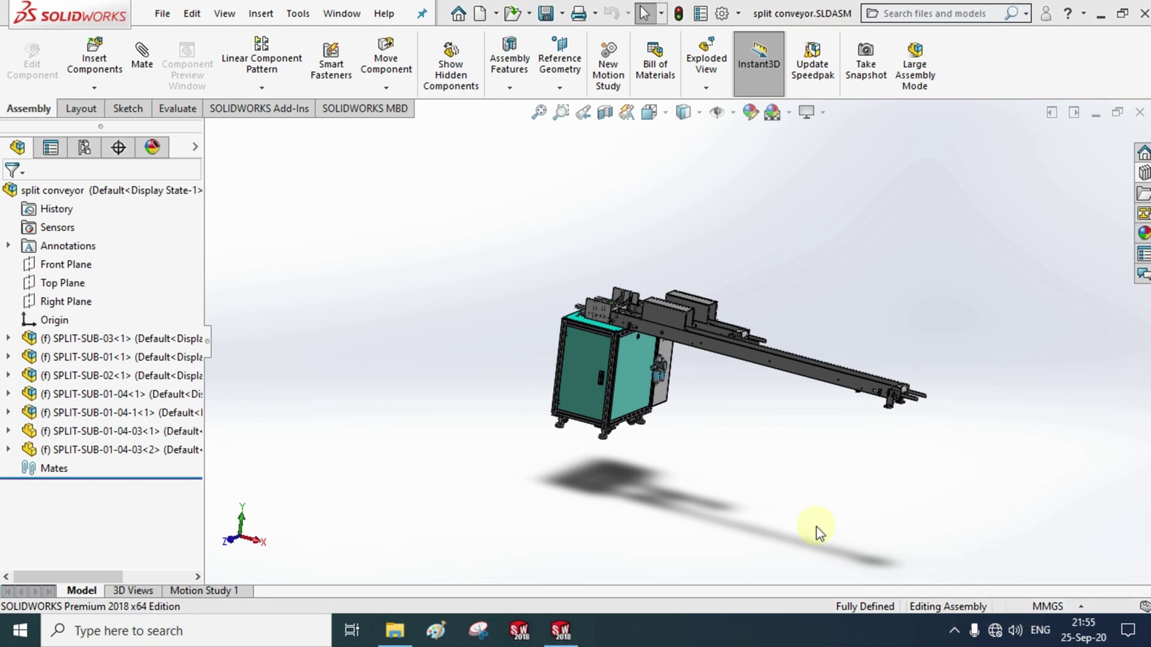
Launch Task Manager from the taskbar menu and show its Details process list
{"action": "right_click", "coordinate": [777, 627]}
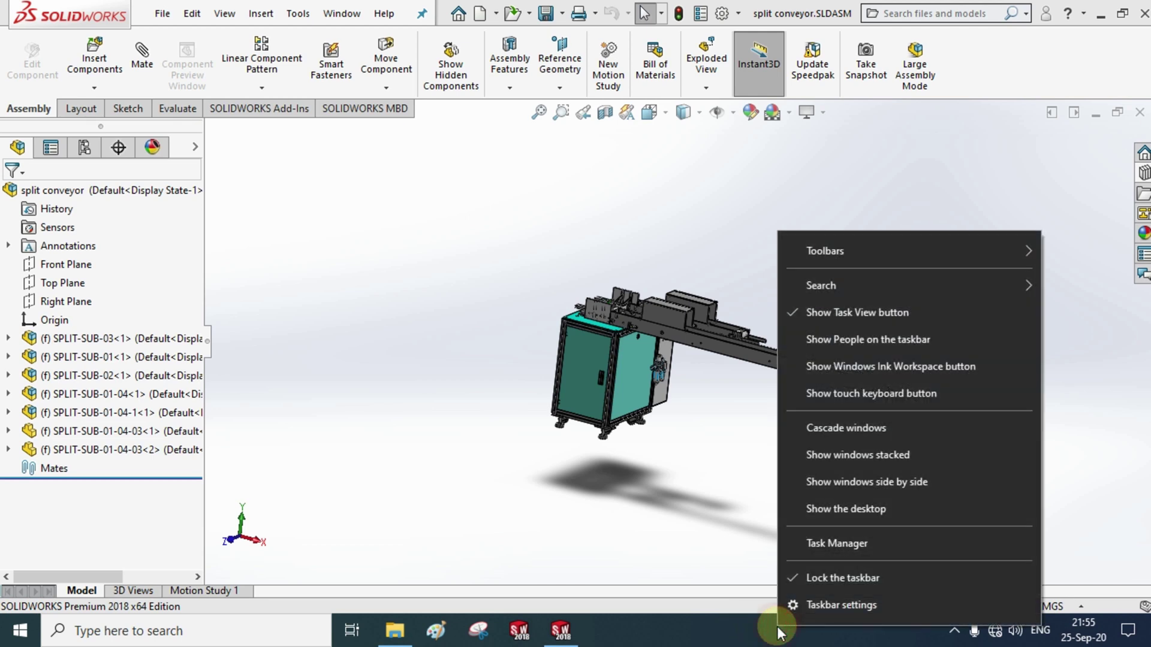
{"action": "left_click", "coordinate": [836, 543]}
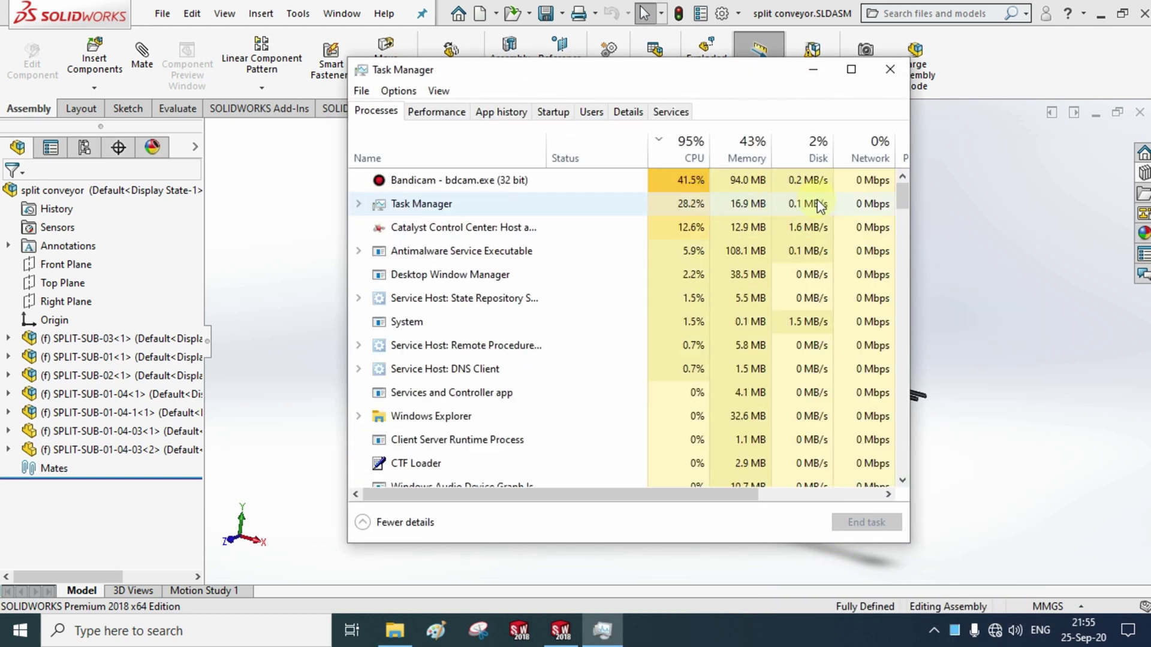
{"action": "left_click", "coordinate": [618, 114]}
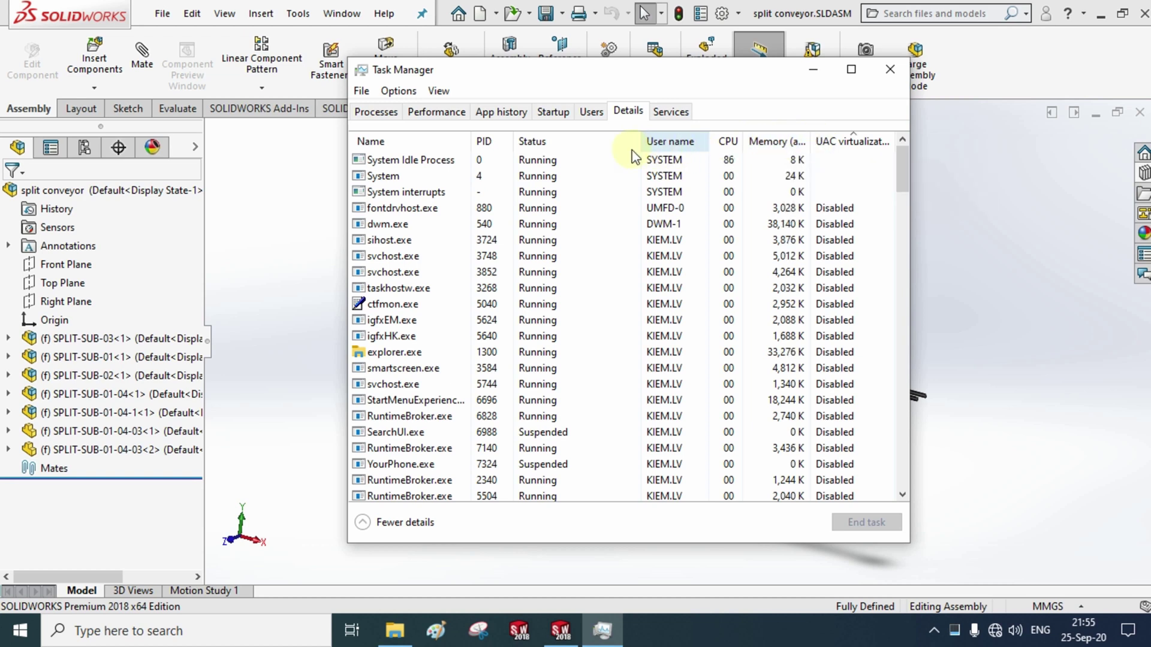
Add the GDI objects column to Task Manager's Details list through Select columns
{"action": "right_click", "coordinate": [783, 144]}
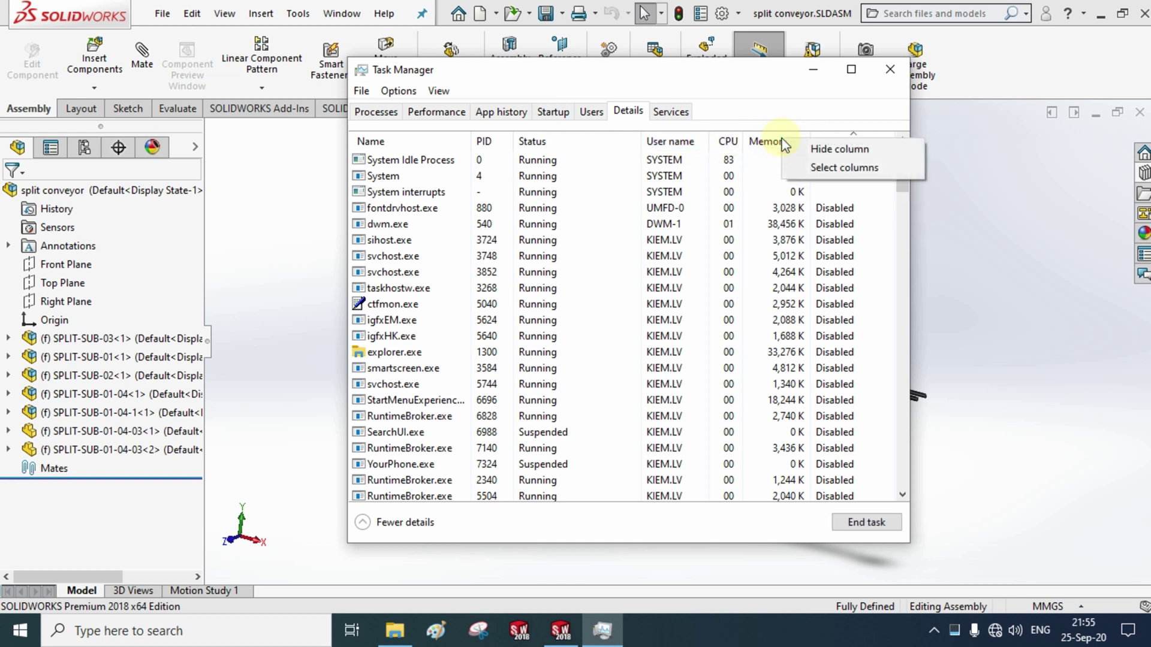
{"action": "left_click", "coordinate": [859, 167]}
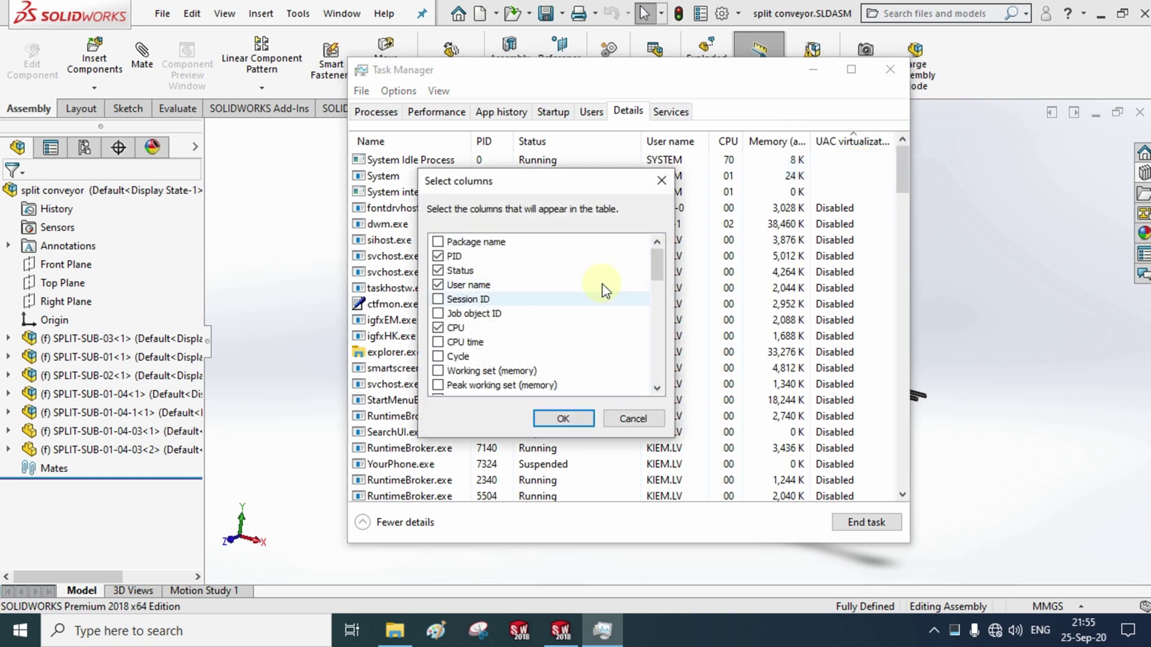
{"action": "left_click_drag", "start_coordinate": [659, 261], "coordinate": [659, 311]}
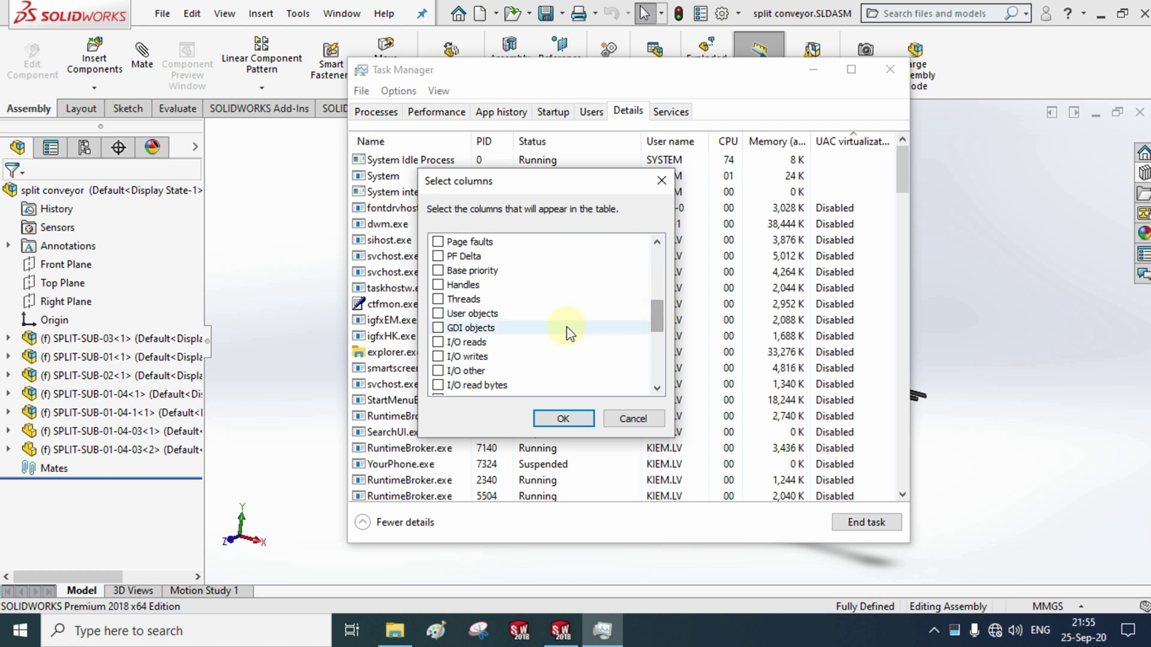
{"action": "left_click", "coordinate": [437, 328]}
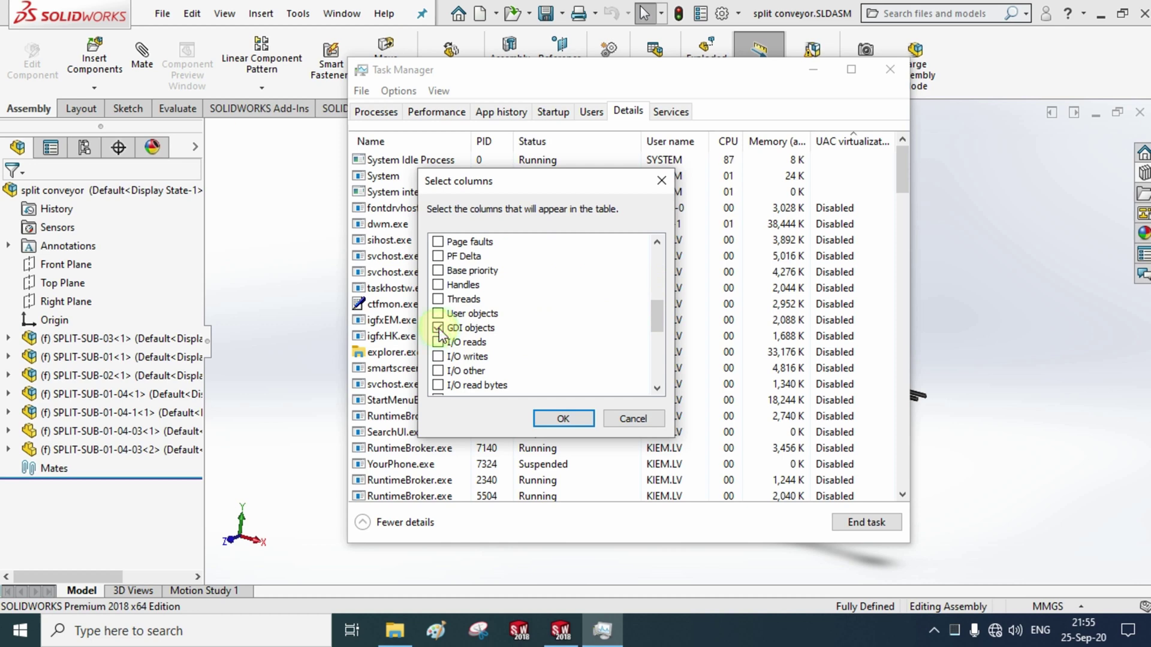
{"action": "left_click", "coordinate": [563, 418]}
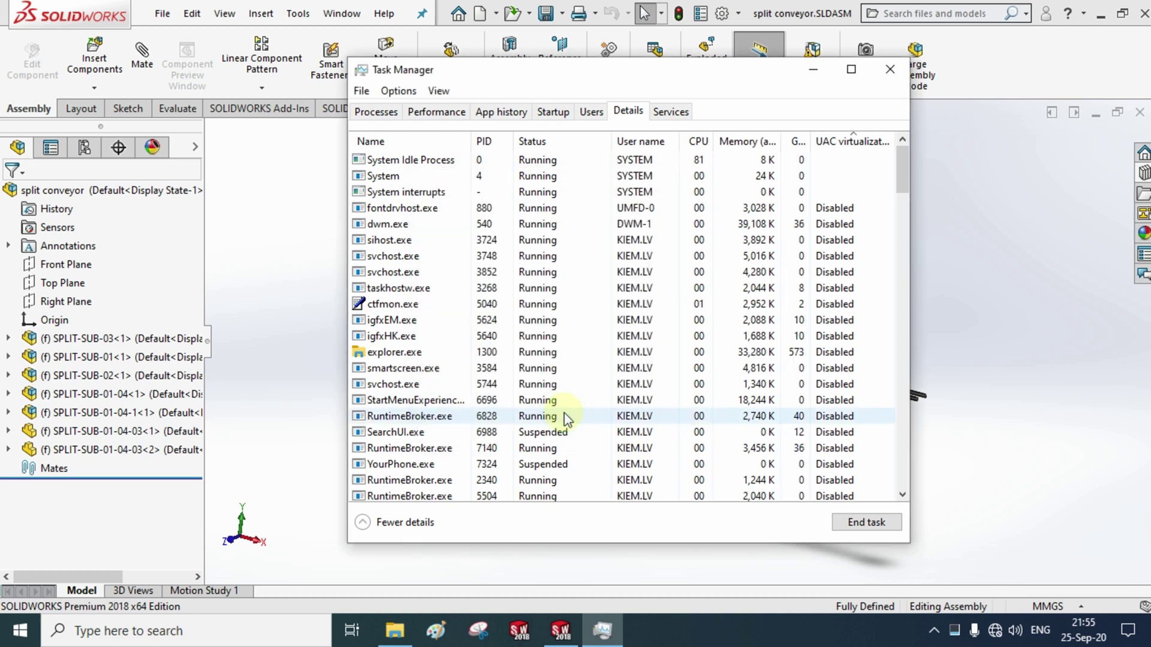
Browse the Details process list, selecting taskhostw.exe and smartscreen.exe along the way
{"action": "left_click", "coordinate": [815, 294]}
{"action": "scroll", "coordinate": [642, 294], "scroll_direction": "down", "scroll_amount": 3}
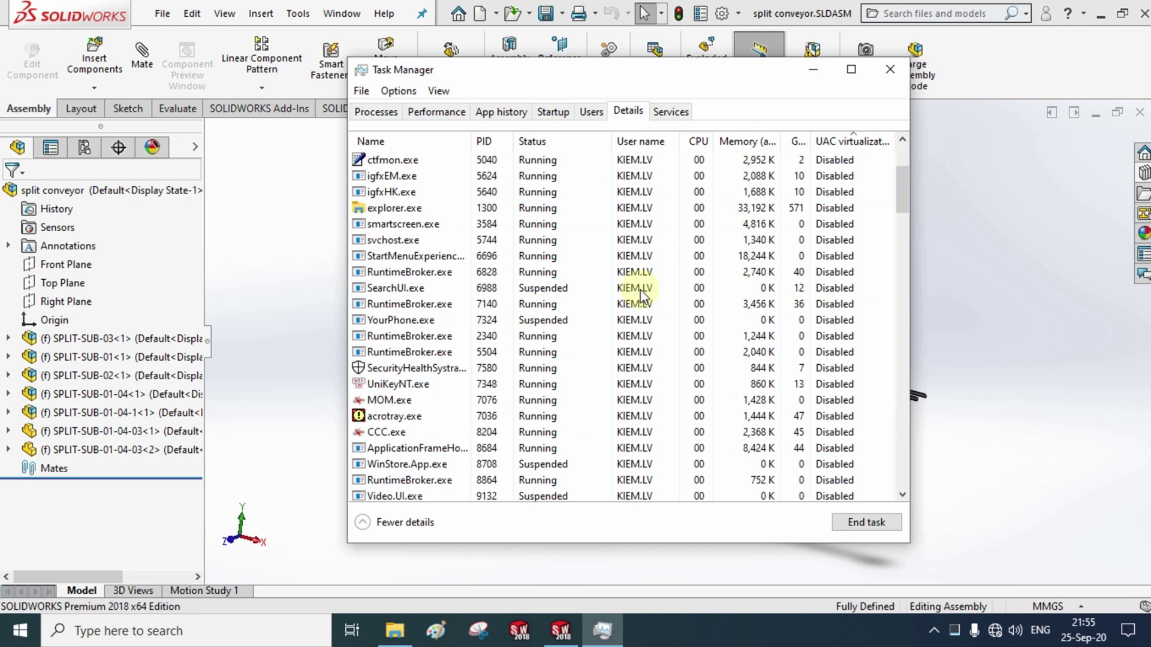
{"action": "scroll", "coordinate": [642, 294], "scroll_direction": "down", "scroll_amount": 1}
{"action": "scroll", "coordinate": [641, 294], "scroll_direction": "up", "scroll_amount": 4}
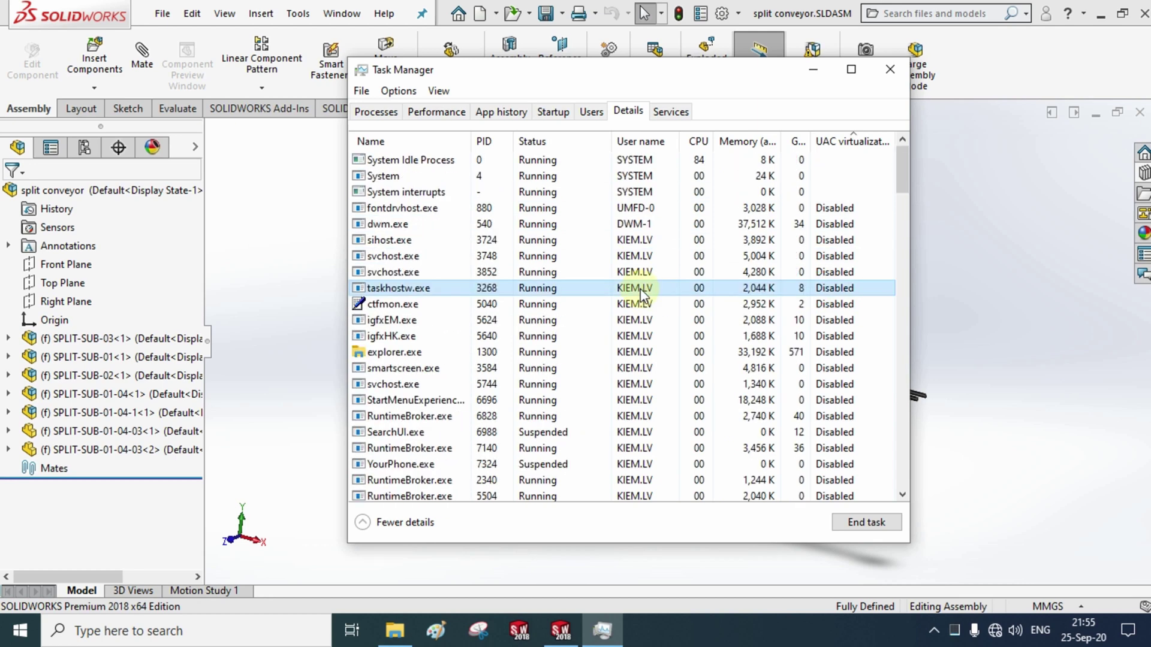
{"action": "scroll", "coordinate": [641, 293], "scroll_direction": "down", "scroll_amount": 2}
{"action": "left_click", "coordinate": [462, 273]}
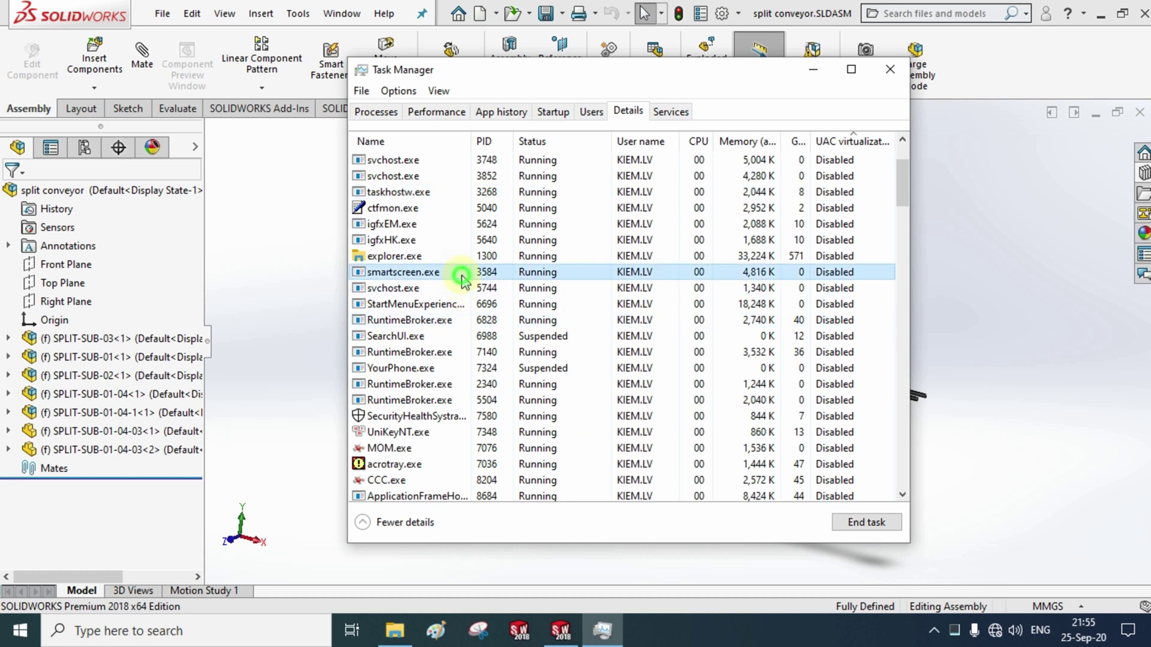
{"action": "scroll", "coordinate": [465, 270], "scroll_direction": "down", "scroll_amount": 3}
{"action": "scroll", "coordinate": [569, 210], "scroll_direction": "up", "scroll_amount": 5}
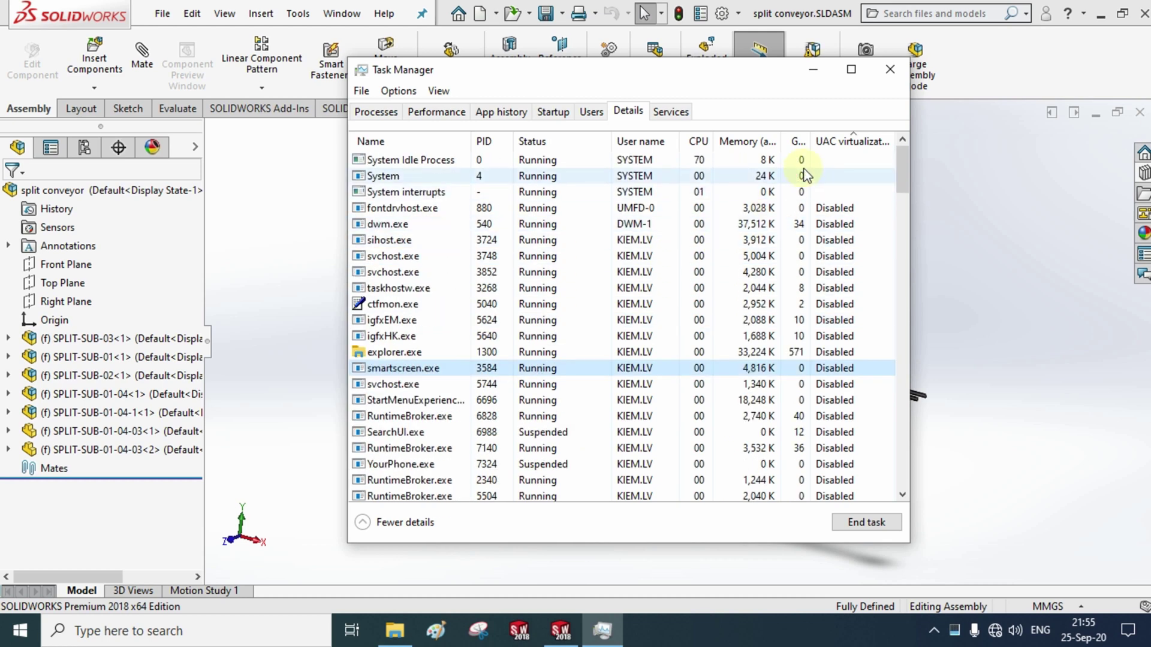
Widen the GDI objects column, sort it highest first, and magnify the sldProcMon.exe row
{"action": "left_click_drag", "start_coordinate": [813, 138], "coordinate": [833, 137]}
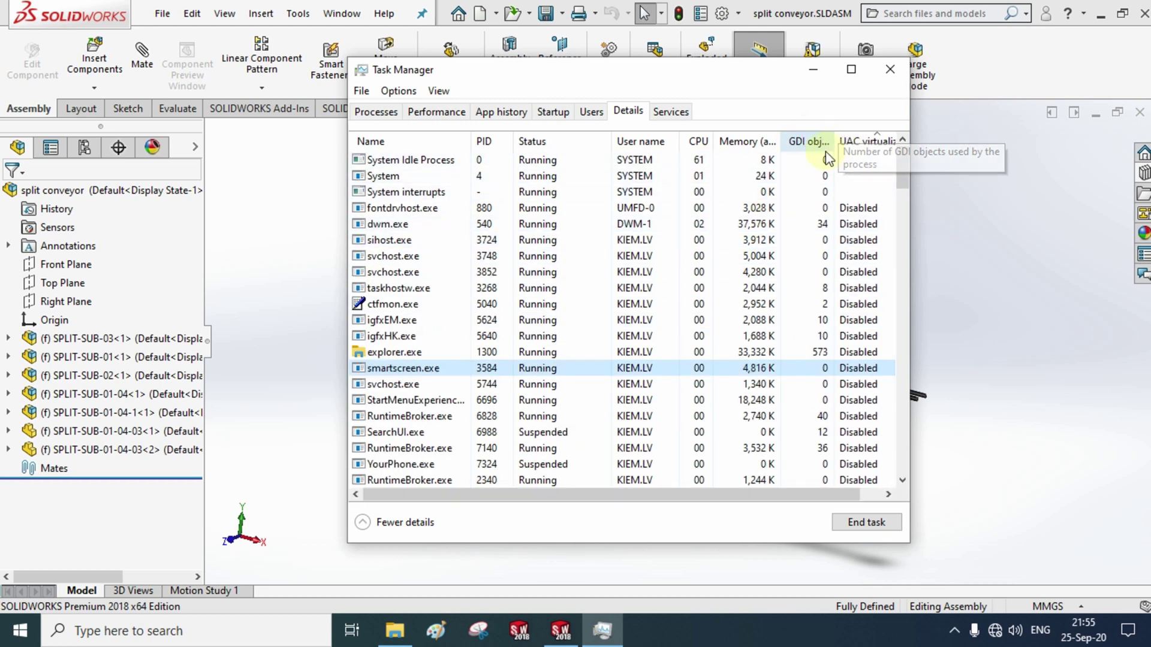
{"action": "left_click", "coordinate": [811, 143]}
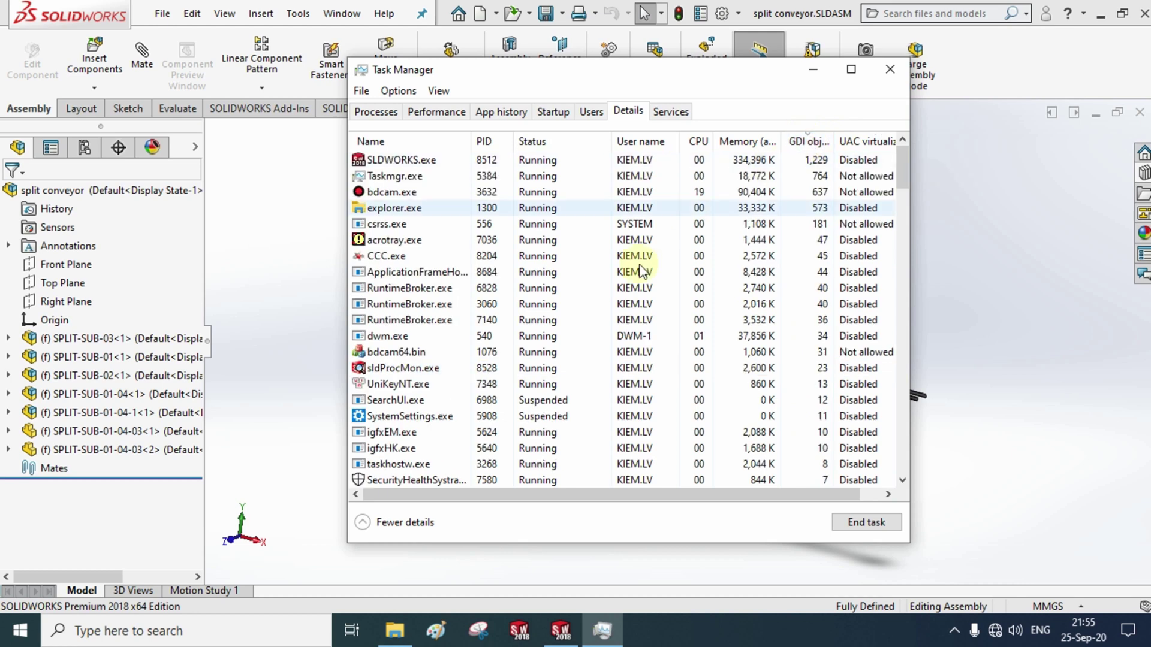
{"action": "left_click", "coordinate": [438, 373]}
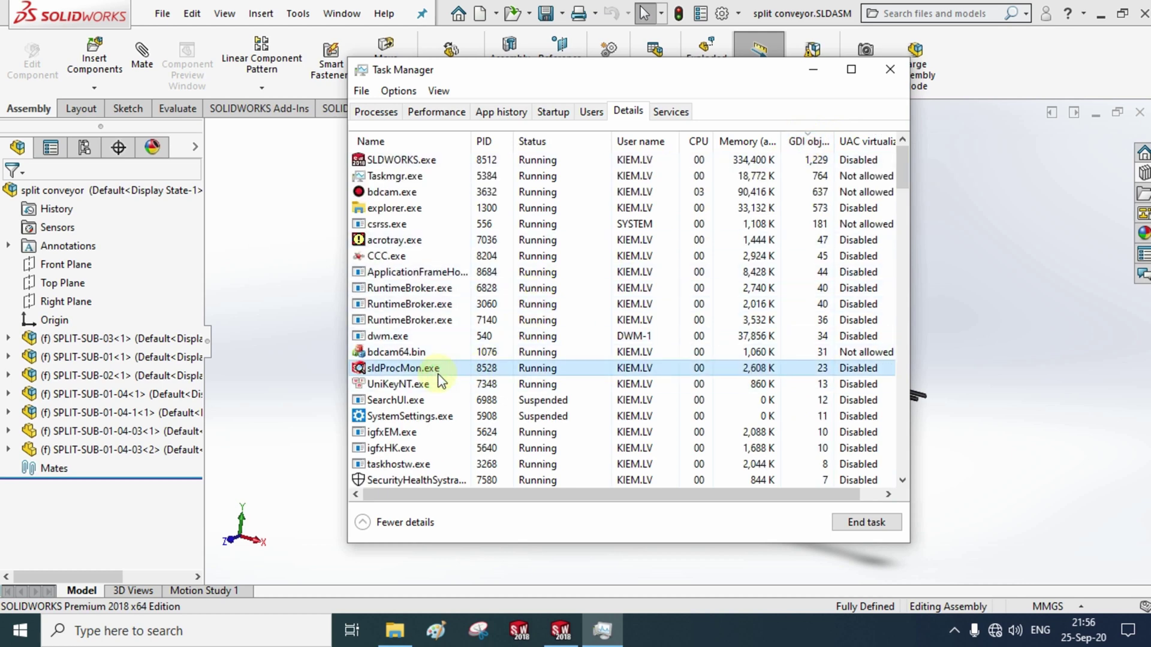
{"action": "left_click", "coordinate": [438, 372]}
{"action": "key", "text": "super+plus"}
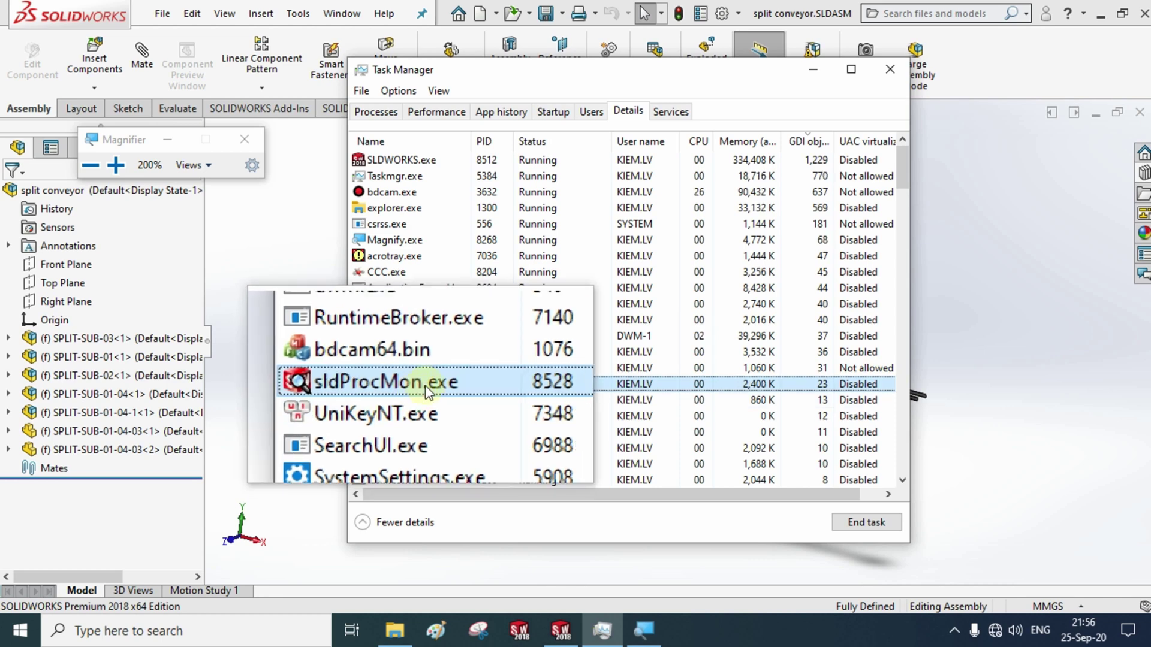
{"action": "left_click", "coordinate": [244, 139]}
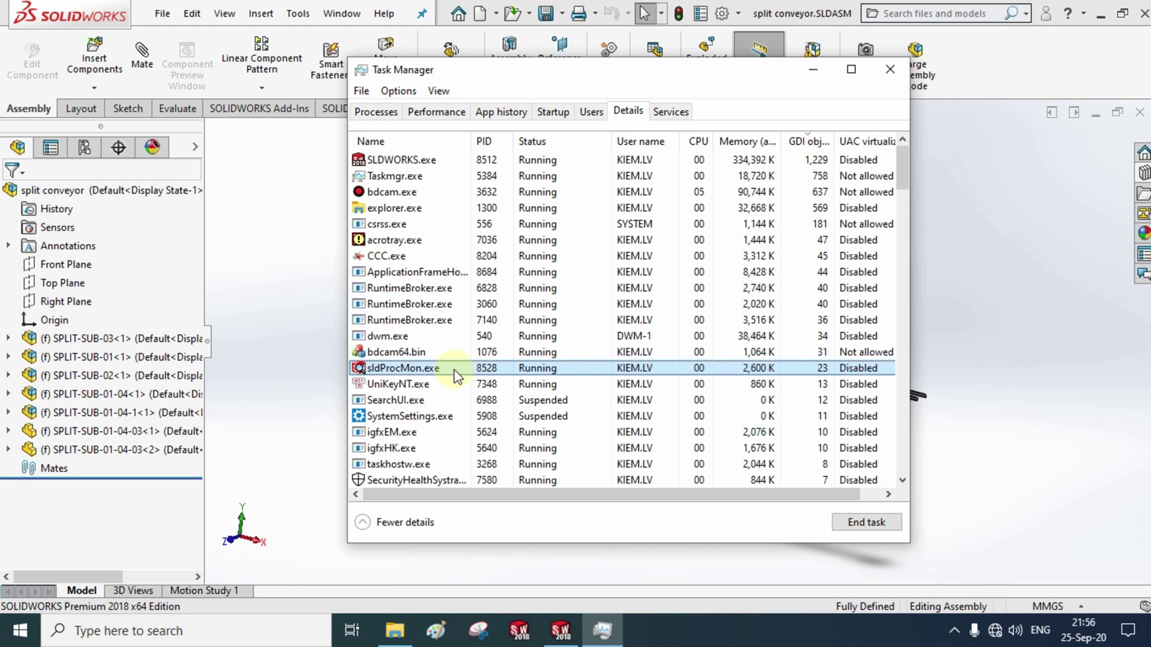
End the sldProcMon.exe process and confirm End process in the dialog
{"action": "right_click", "coordinate": [458, 375]}
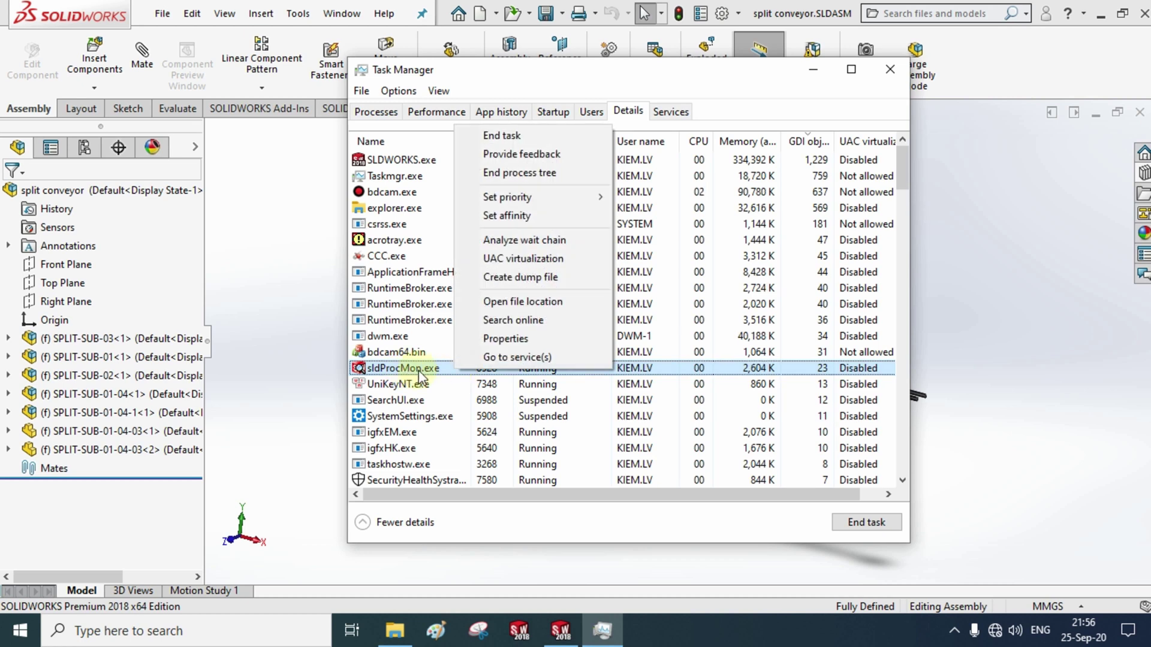
{"action": "left_click", "coordinate": [573, 135]}
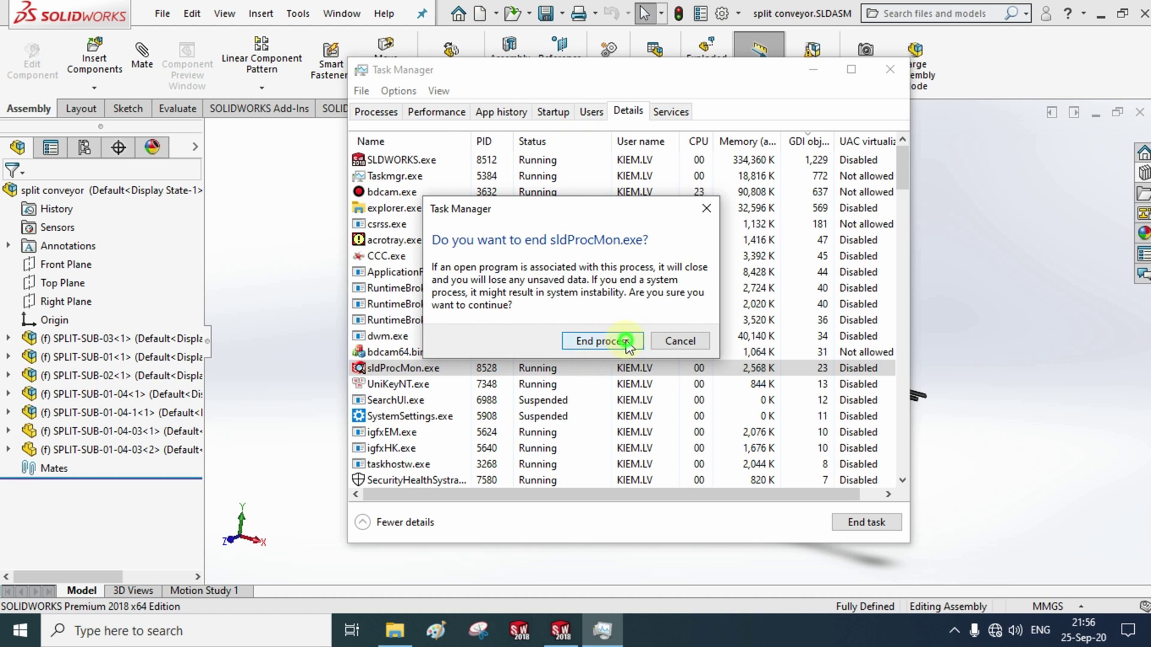
{"action": "left_click", "coordinate": [620, 345]}
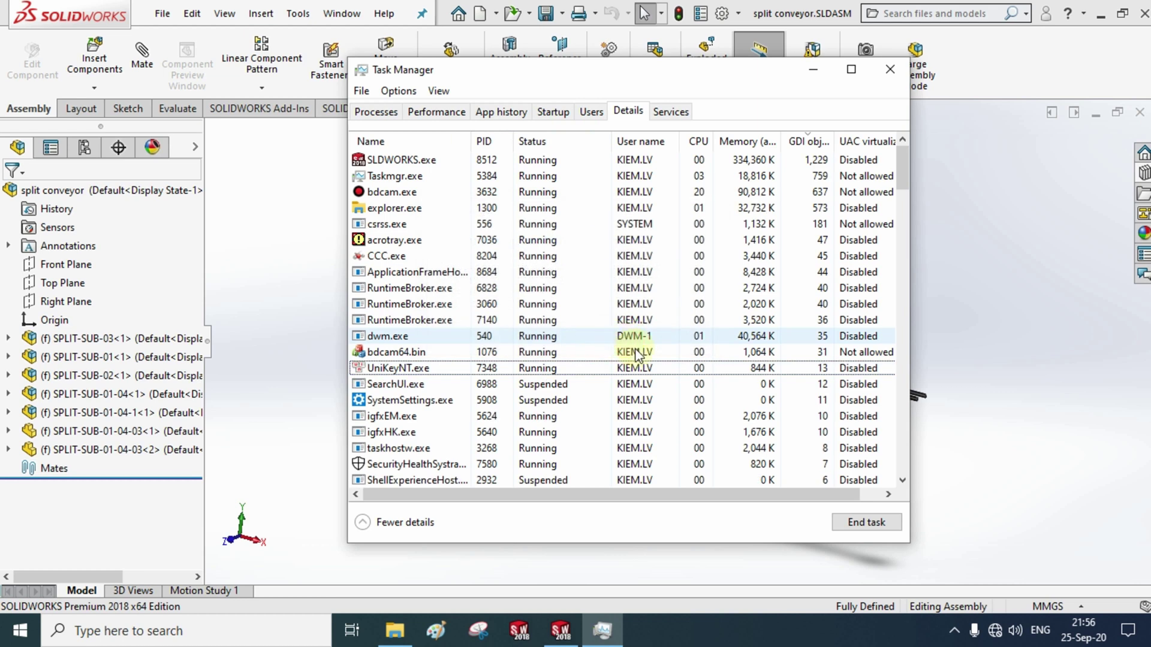
Bring SOLIDWORKS to the front, orbit the conveyor, snap to isometric, and zoom to inspect it
{"action": "left_click", "coordinate": [952, 633]}
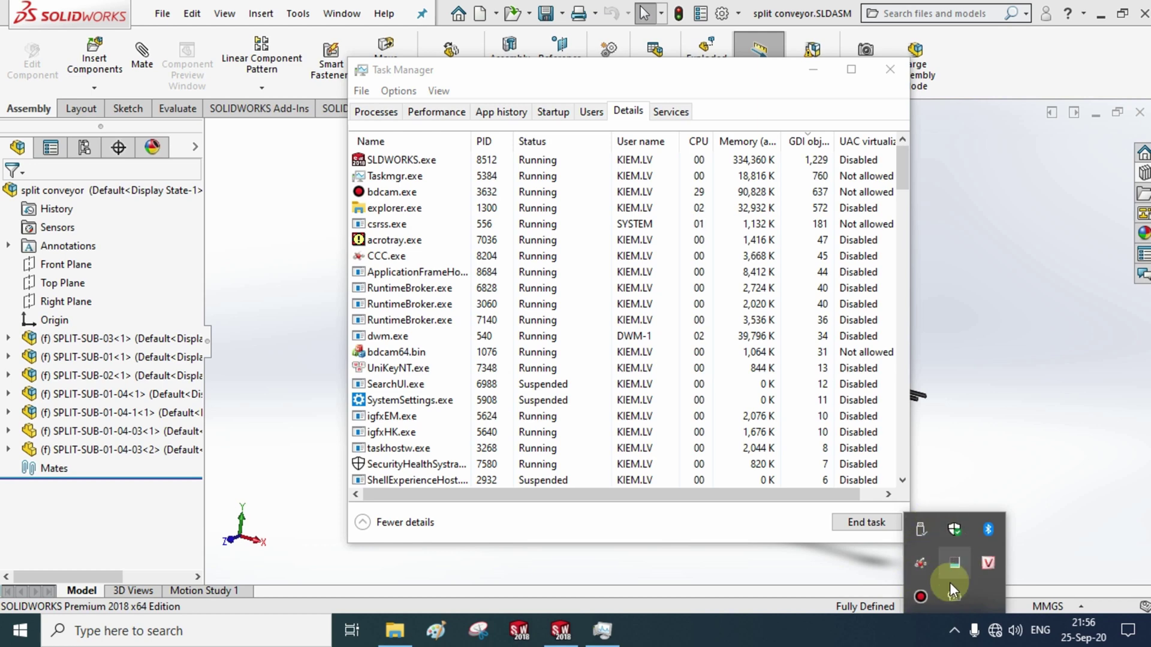
{"action": "left_click", "coordinate": [979, 415]}
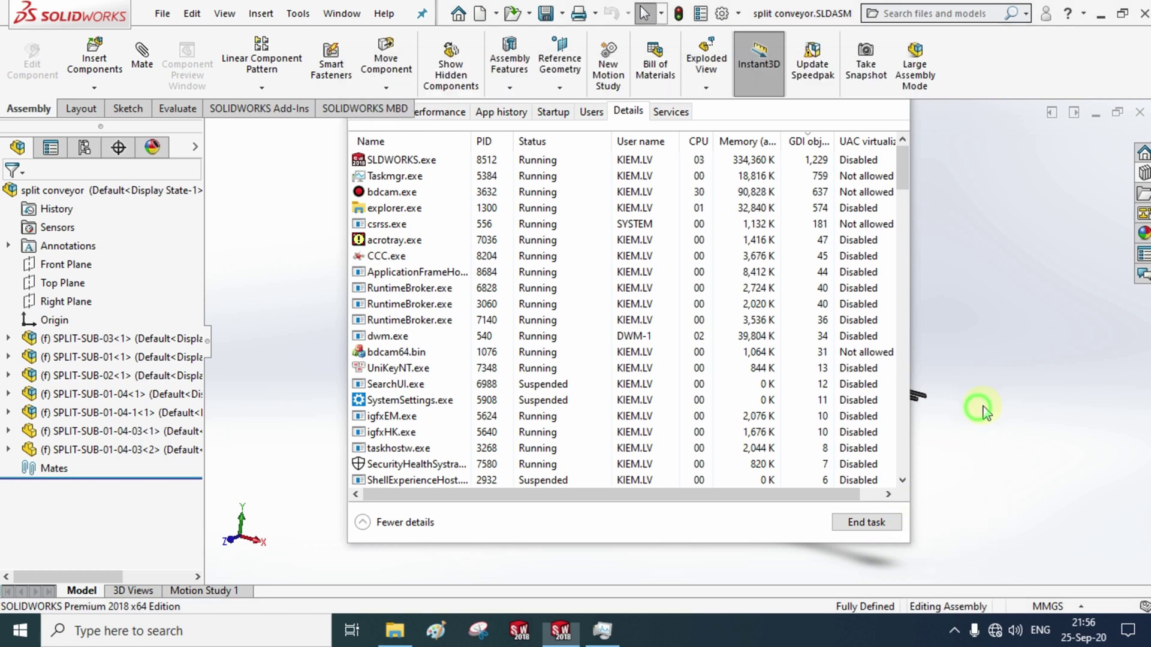
{"action": "mouse_move", "coordinate": [827, 291]}
{"action": "middle_mouse_down"}
{"action": "mouse_move", "coordinate": [797, 326]}
{"action": "mouse_move", "coordinate": [815, 311]}
{"action": "middle_mouse_up"}
{"action": "key", "text": "ctrl+7"}
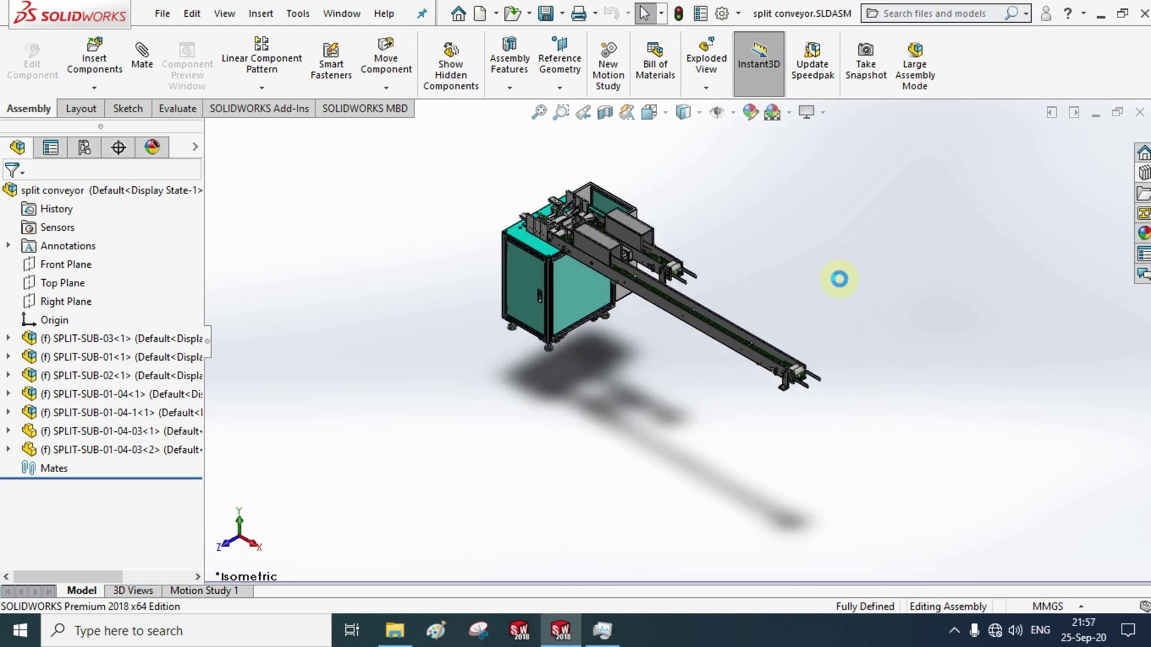
{"action": "left_click", "coordinate": [839, 279]}
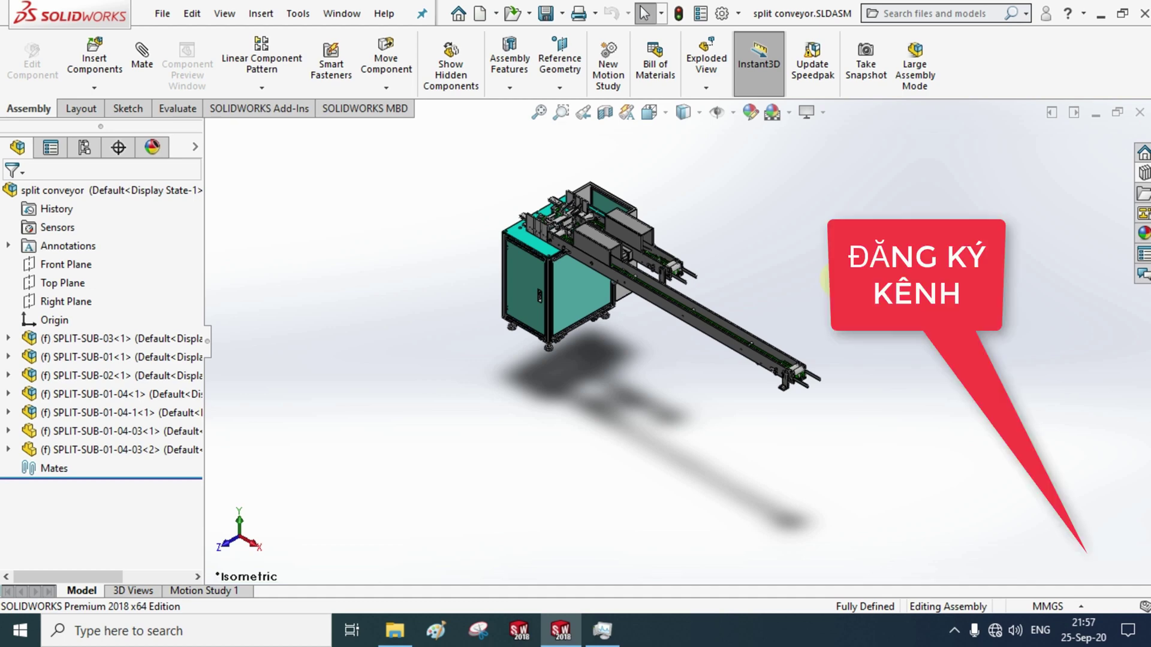
{"action": "scroll", "coordinate": [737, 322], "scroll_direction": "down", "scroll_amount": 1}
{"action": "scroll", "coordinate": [731, 324], "scroll_direction": "down", "scroll_amount": 2}
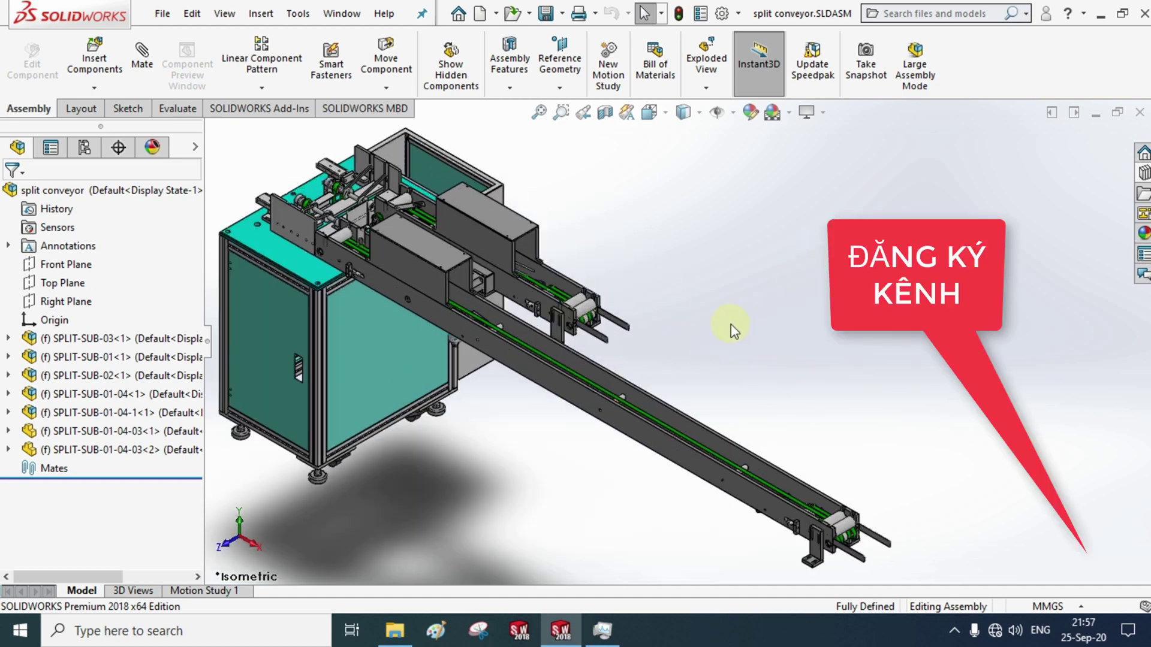
{"action": "scroll", "coordinate": [732, 323], "scroll_direction": "down", "scroll_amount": 2}
{"action": "scroll", "coordinate": [731, 324], "scroll_direction": "down", "scroll_amount": 1}
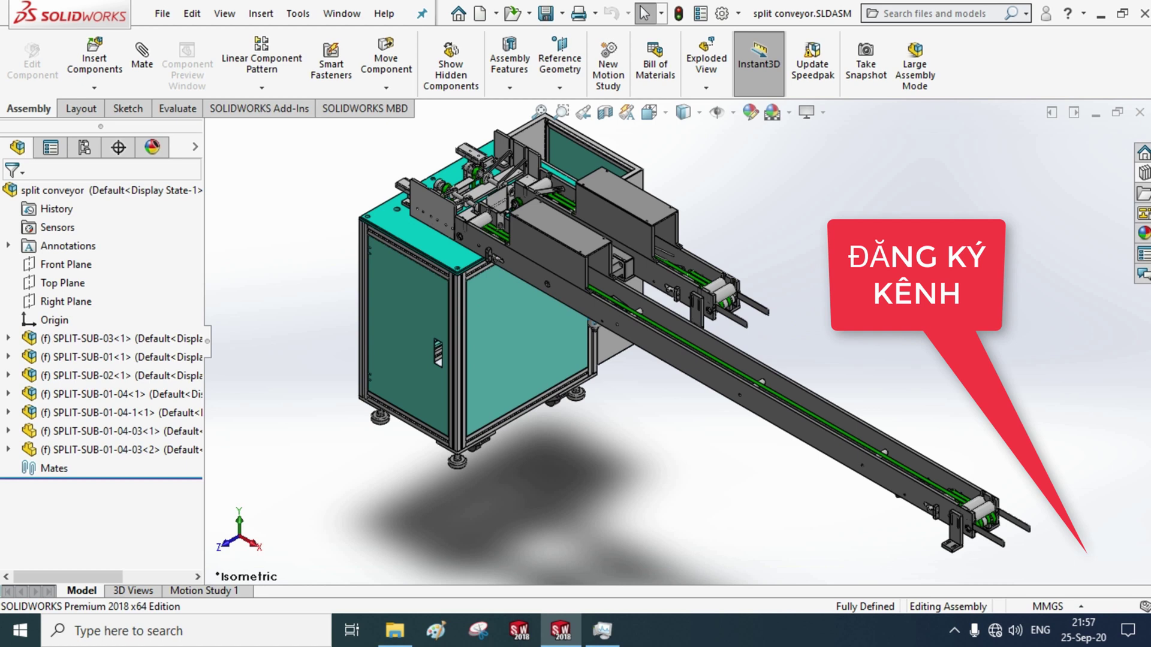
{"action": "scroll", "coordinate": [881, 329], "scroll_direction": "up", "scroll_amount": 1}
{"action": "scroll", "coordinate": [865, 349], "scroll_direction": "up", "scroll_amount": 1}
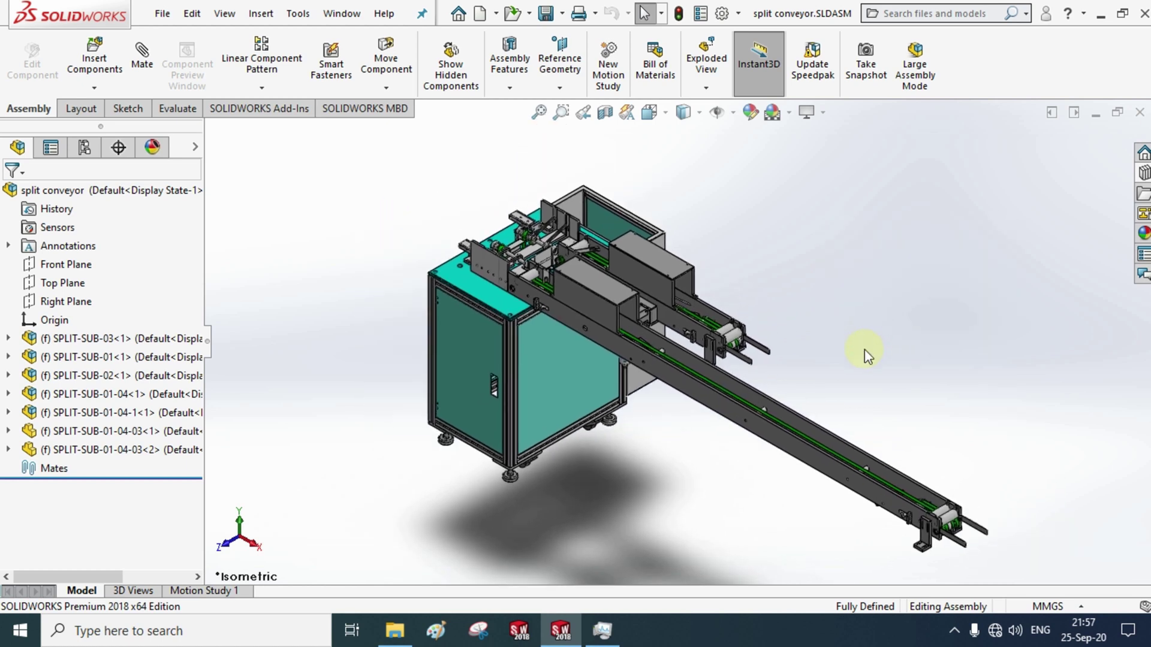